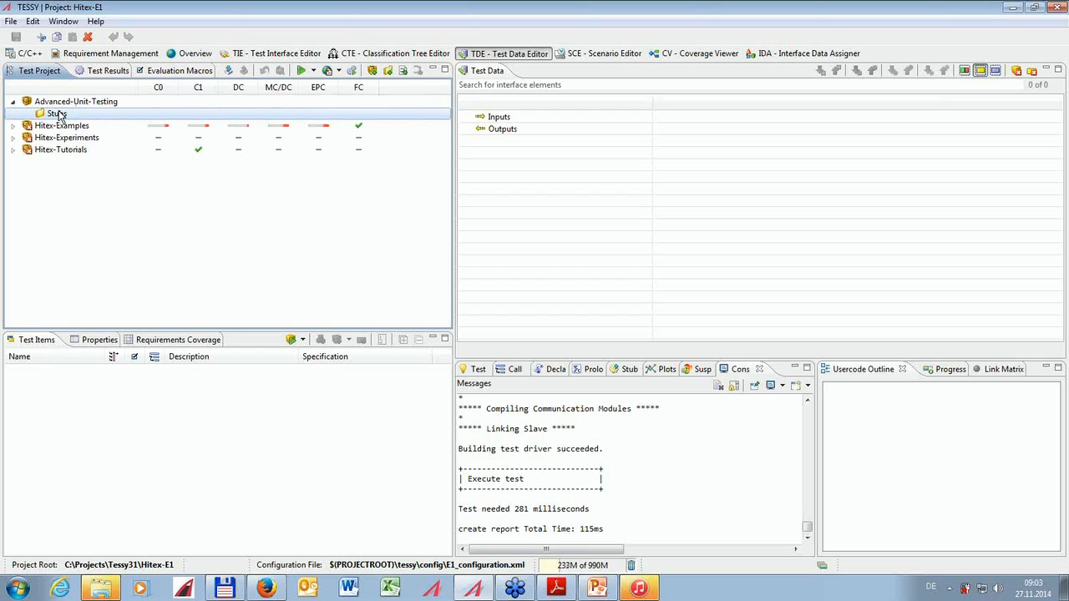
Create a new module named "ivir" in the Stubs folder of the Advanced-Unit-Testing project.
right_click(60, 115)
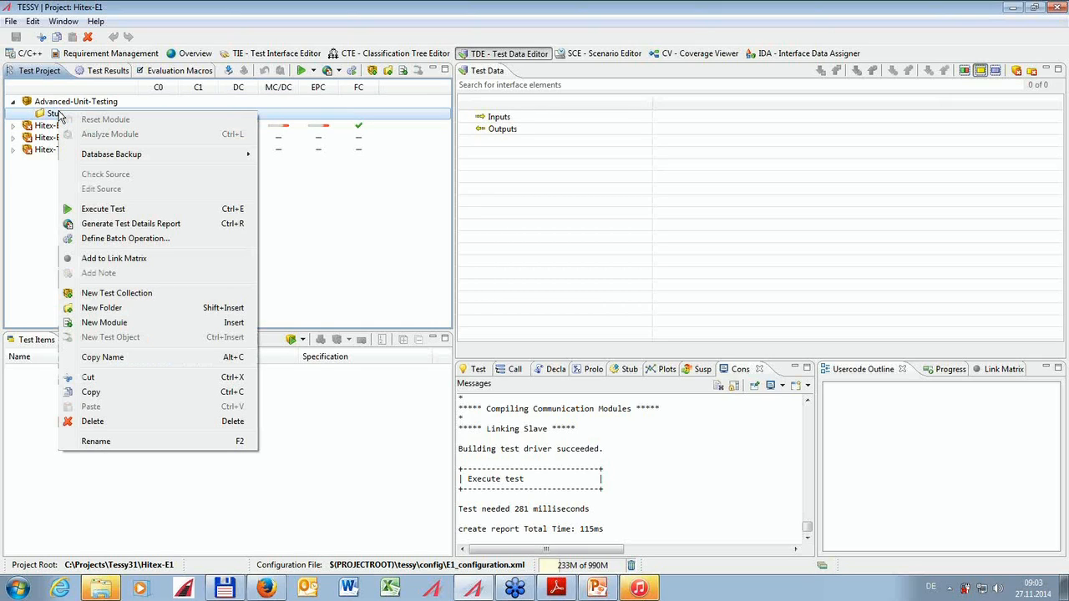
click(106, 324)
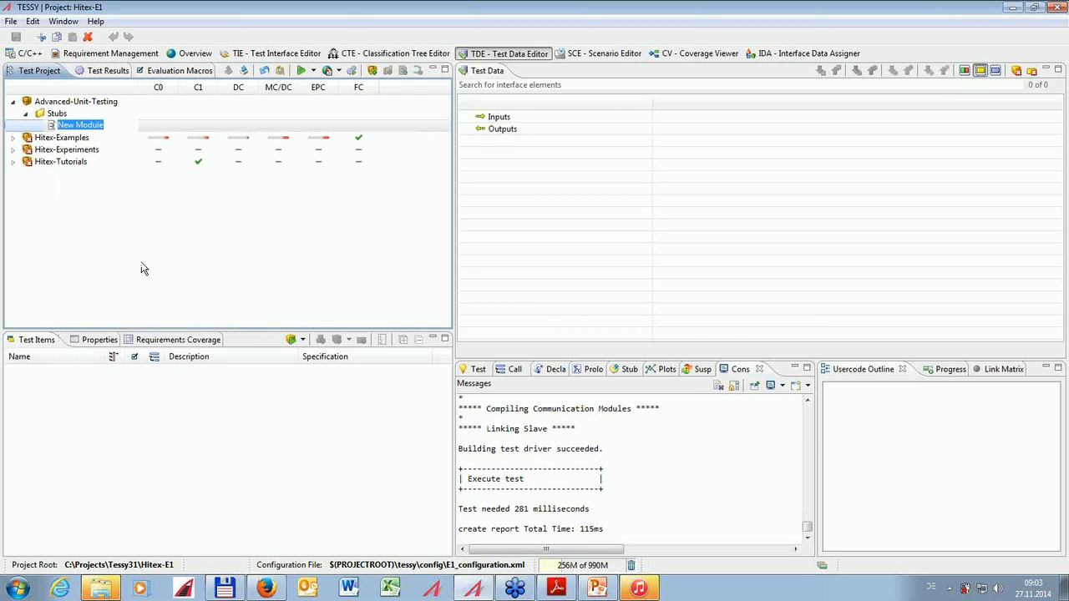
text(ivir)
key(Return)
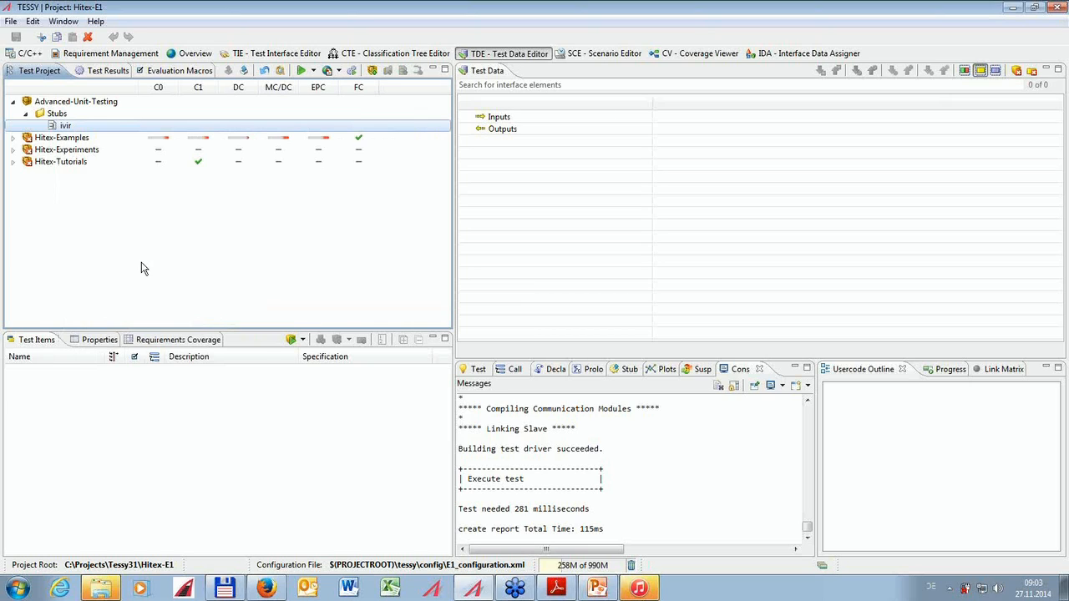
Add the C source file is_value_in_range from the Source\is_value_in_range folder to the ivir module.
click(85, 342)
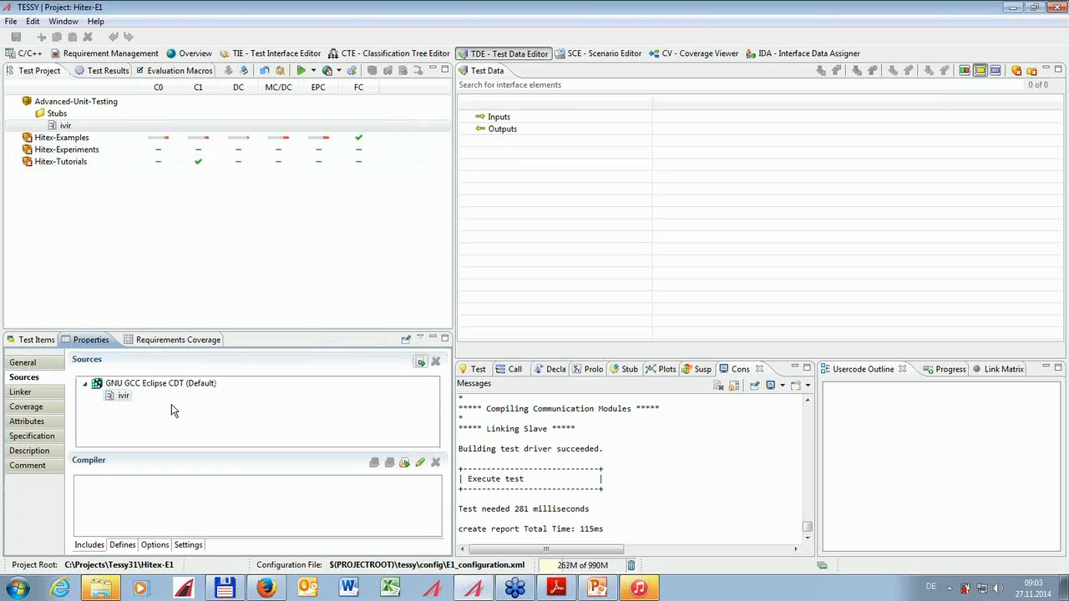
click(419, 362)
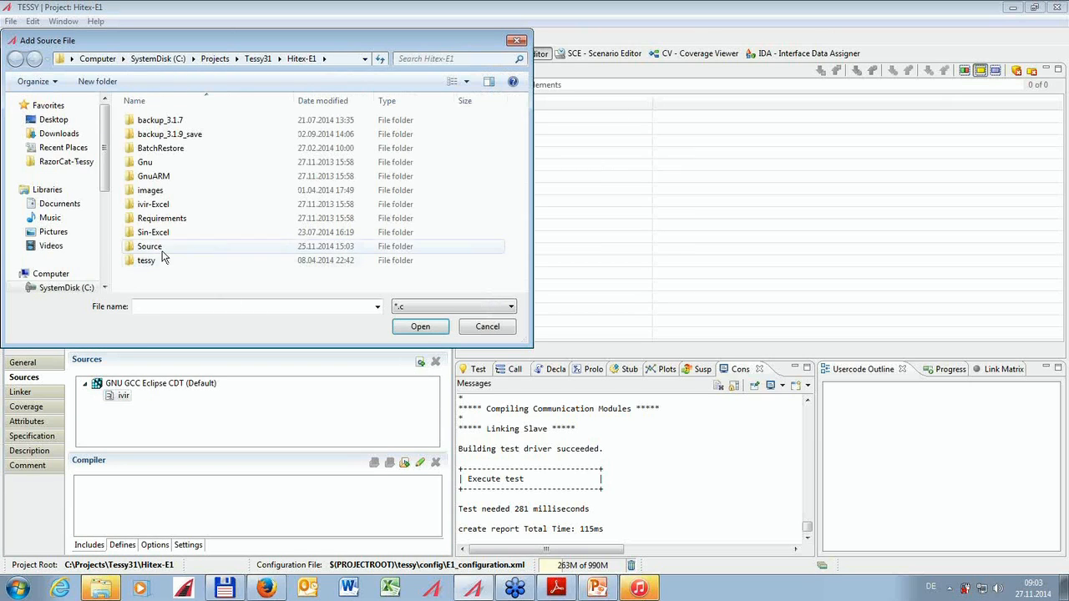
click(163, 251)
double_click(163, 251)
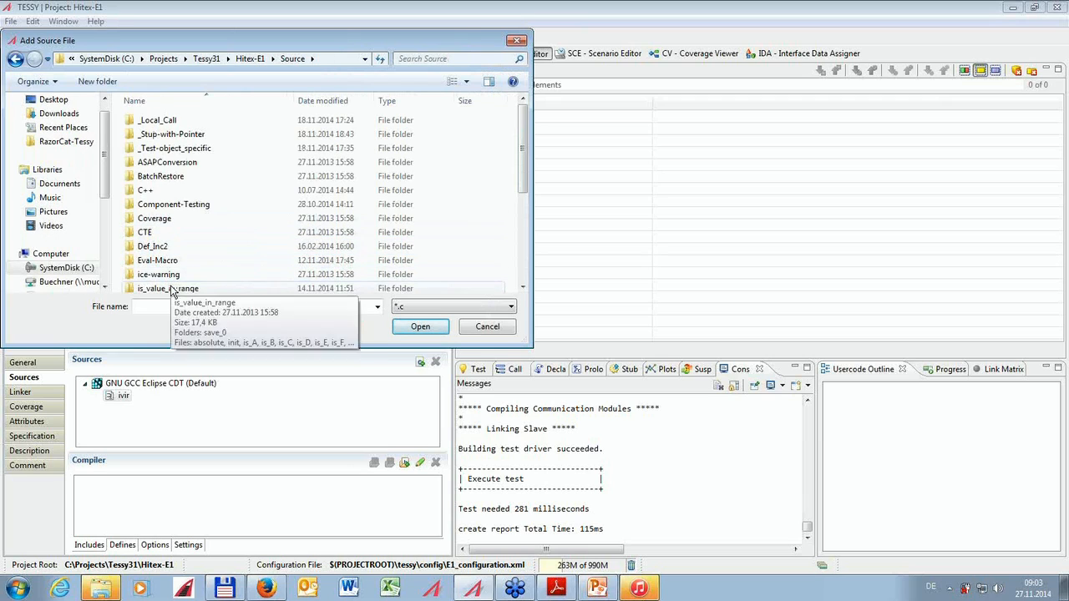
double_click(172, 288)
click(156, 237)
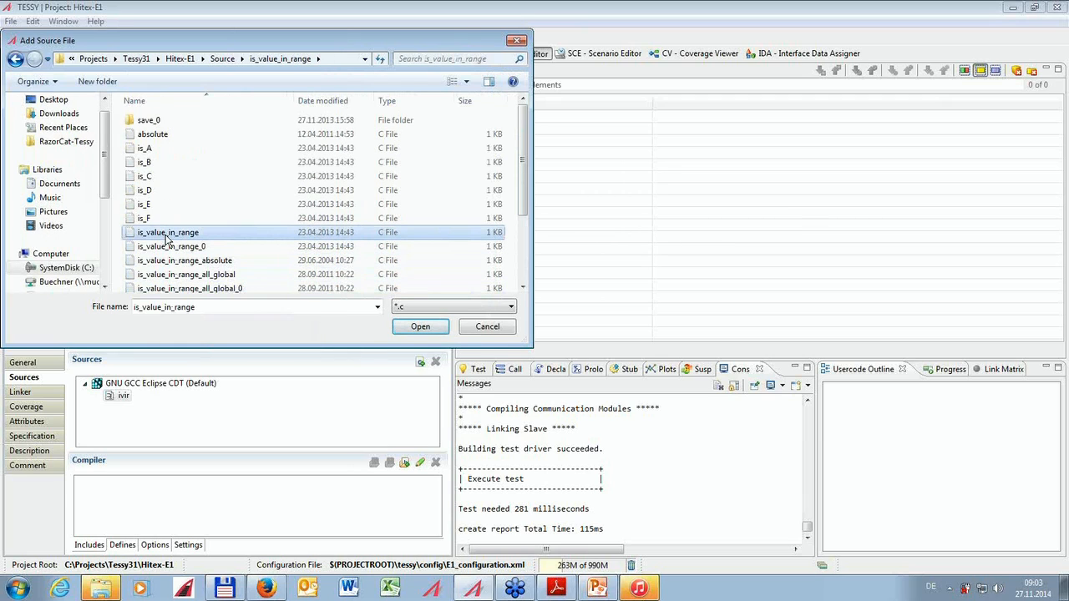
click(421, 326)
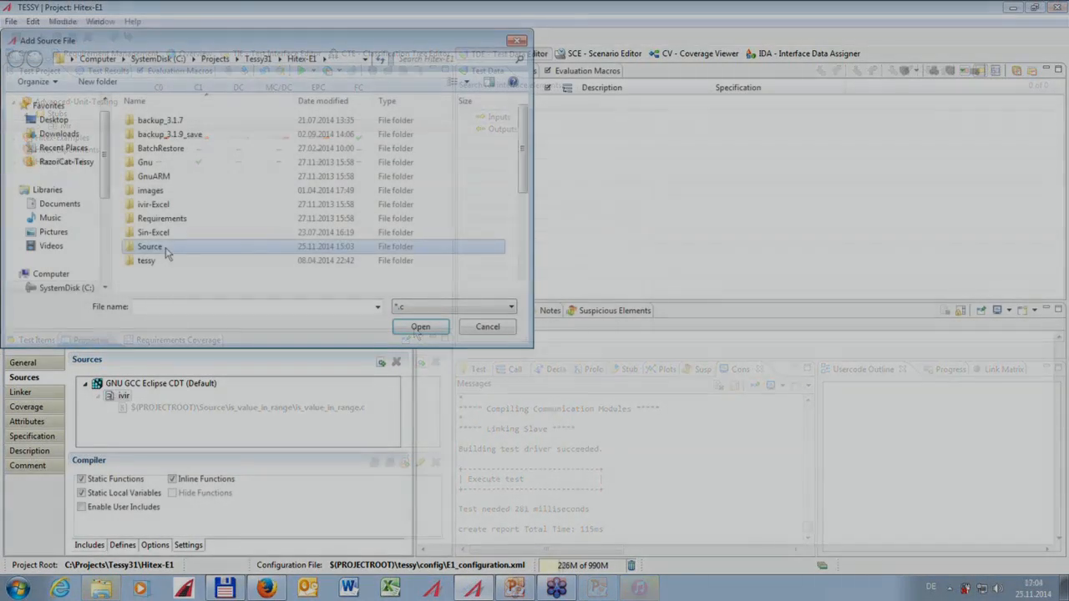
double_click(152, 247)
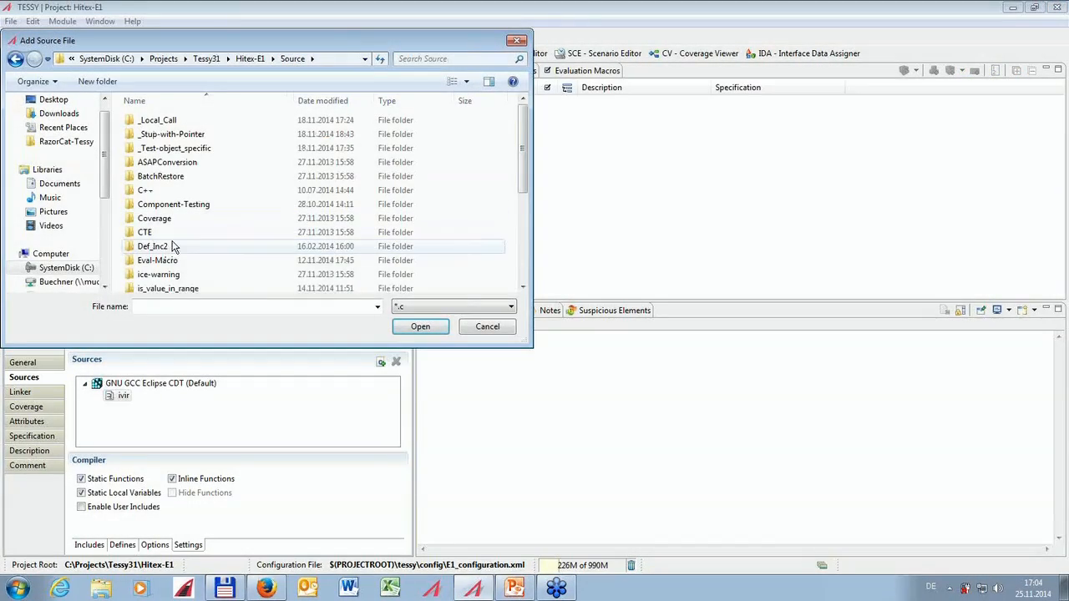
double_click(167, 289)
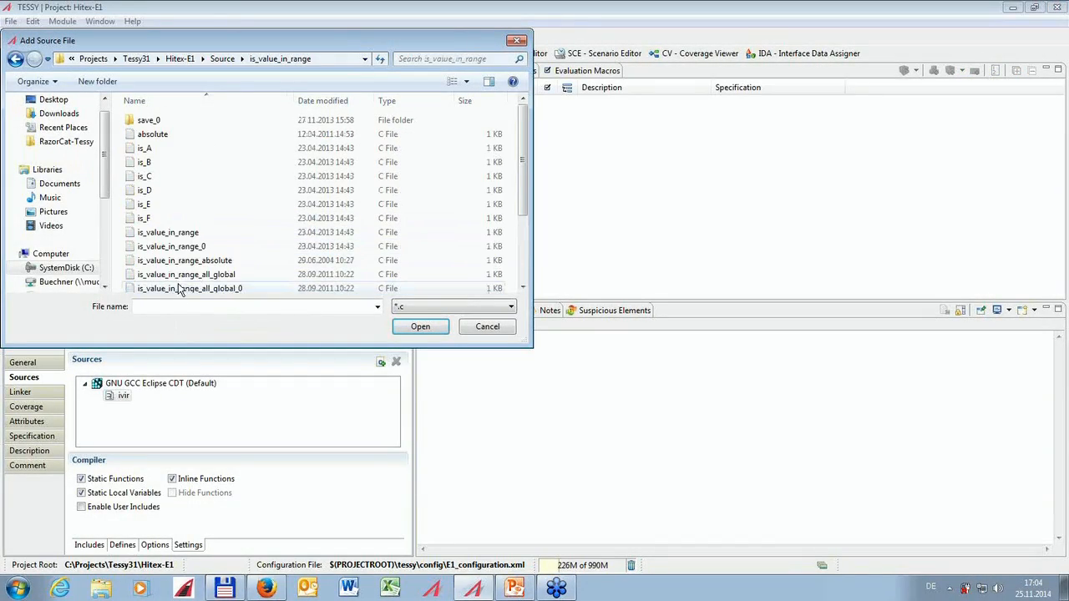
click(173, 237)
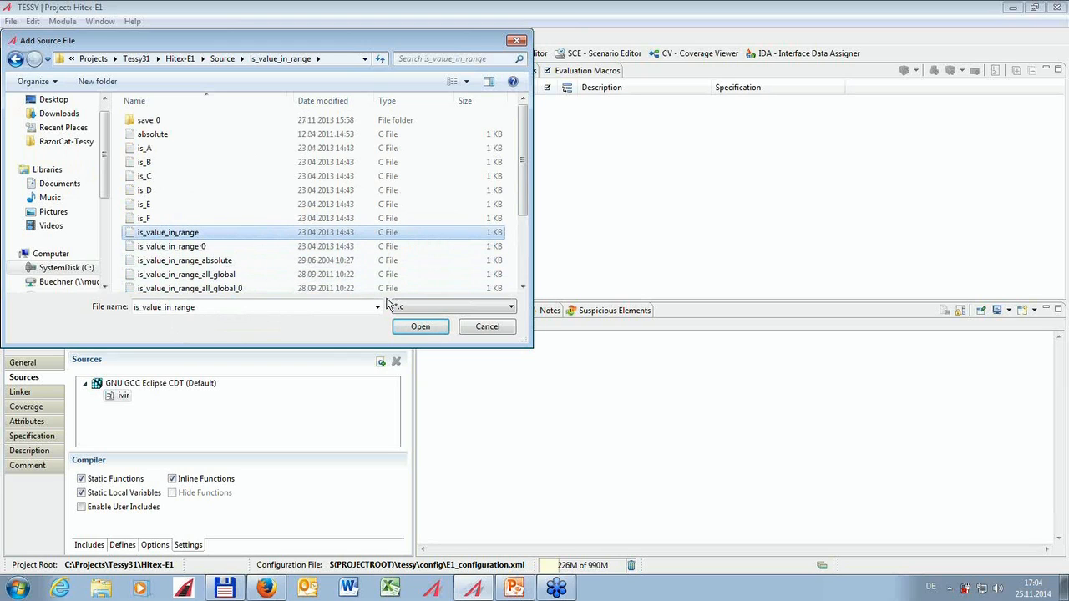
click(421, 326)
Open the added is_value_in_range.c source file and highlight the whole is_value_in_range function to review its code.
click(309, 407)
right_click(300, 411)
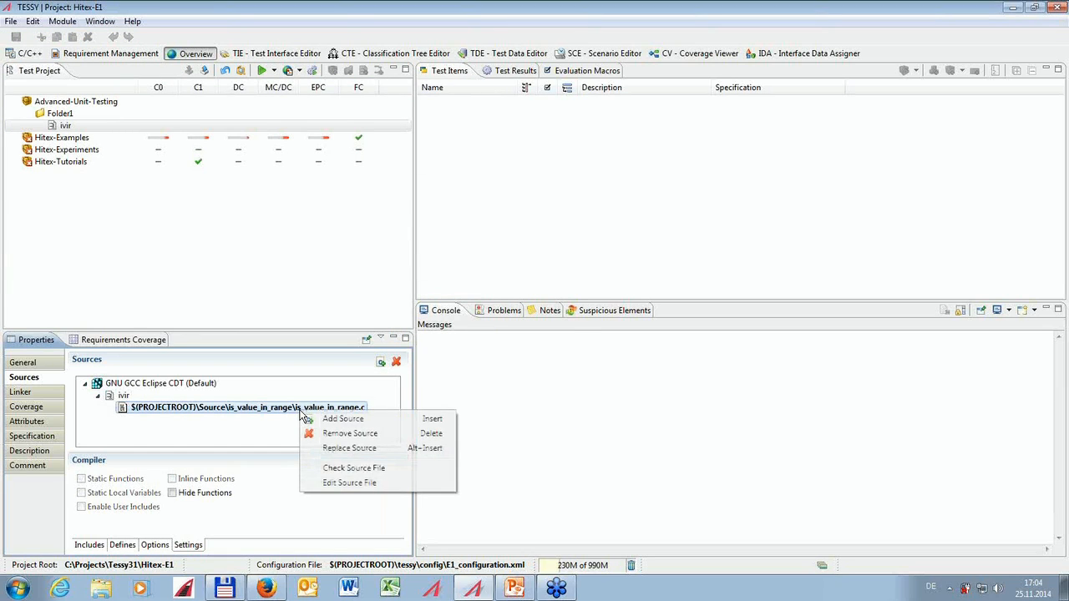
click(325, 482)
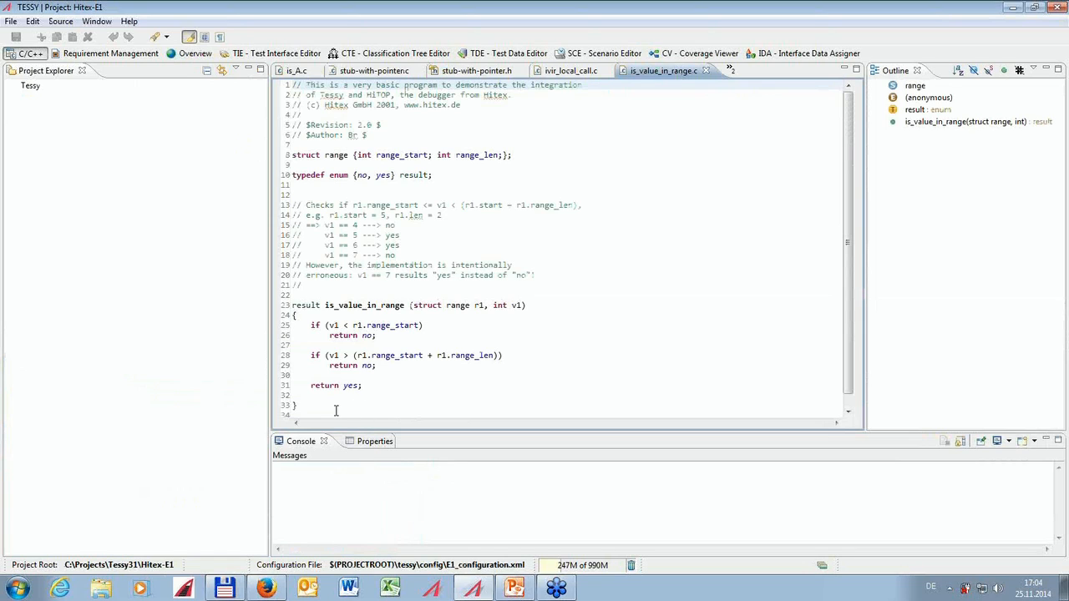
drag(325, 408, 293, 306)
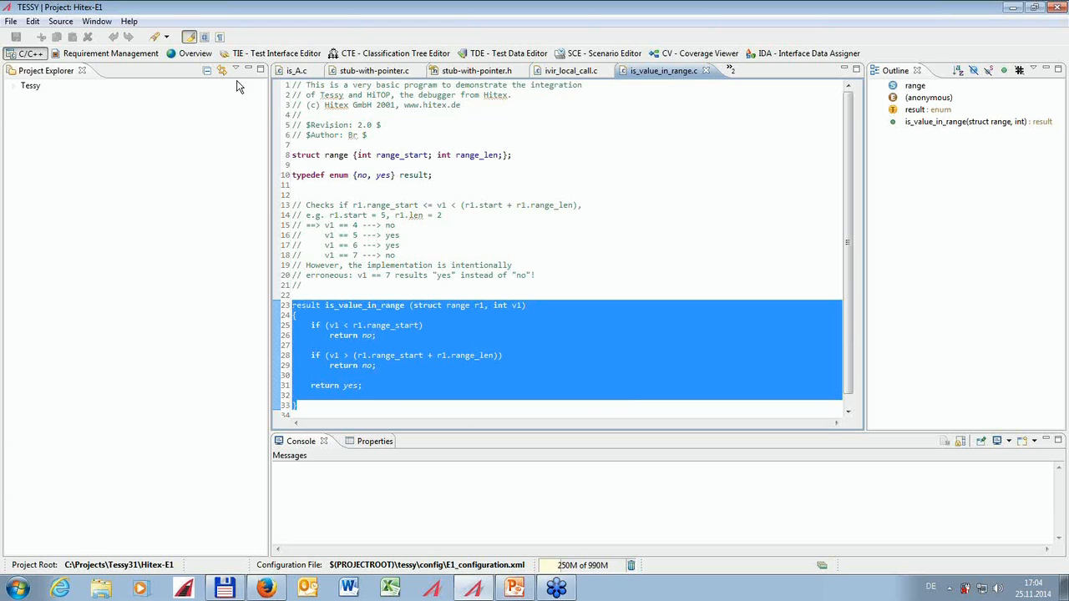
Return to the project overview, expand the ivir module to analyze its interface, and select the is_value_in_range test object.
click(193, 53)
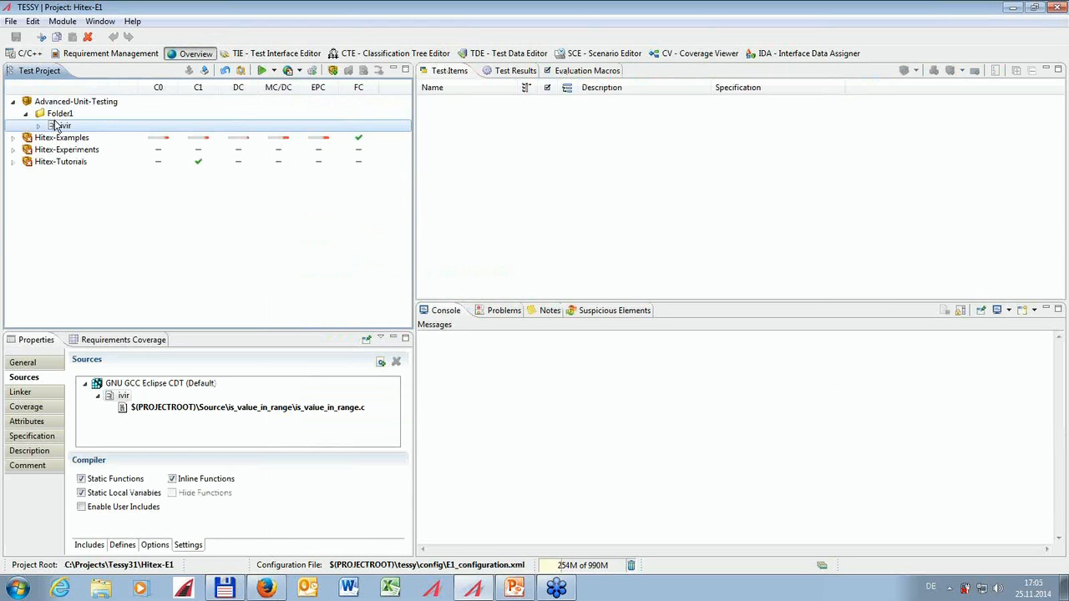
click(37, 127)
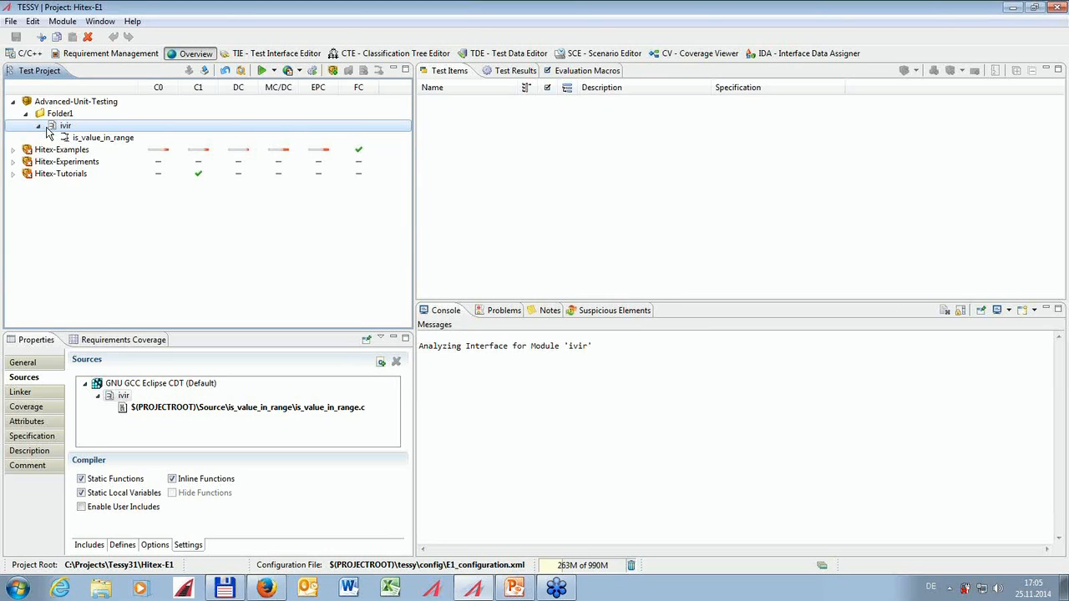
click(91, 138)
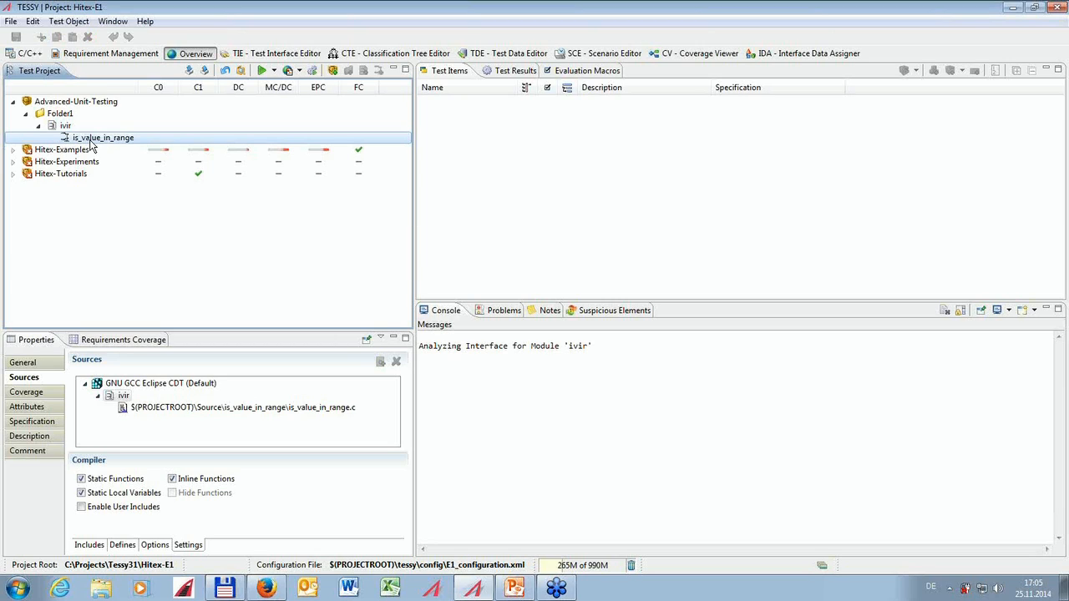
Examine the is_value_in_range interface in the Test Interface Editor, checking passing directions of struct range r1, int v1 and the return value.
click(272, 55)
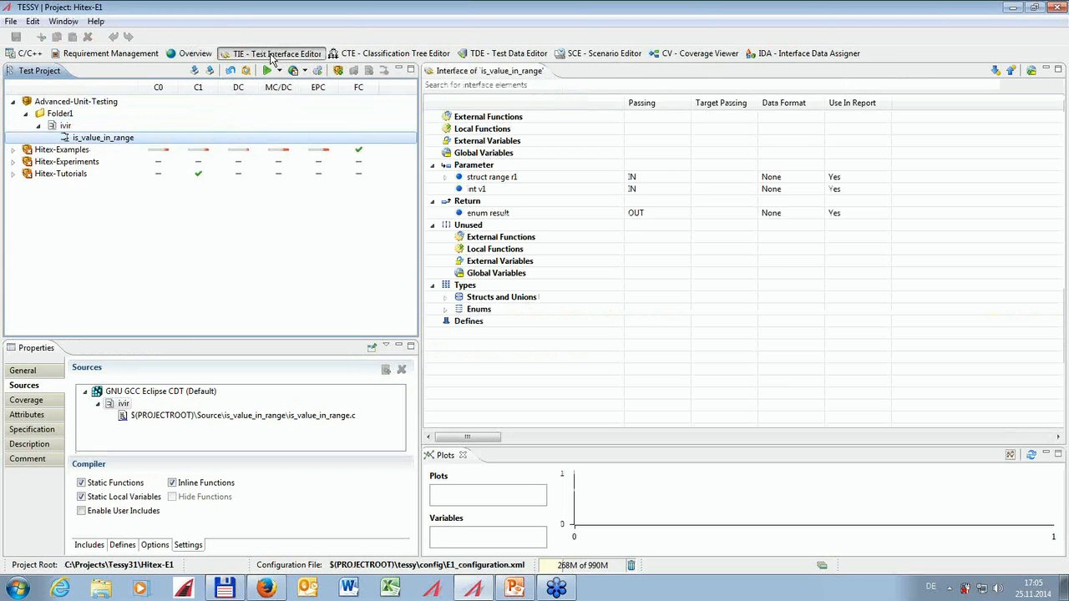
click(445, 177)
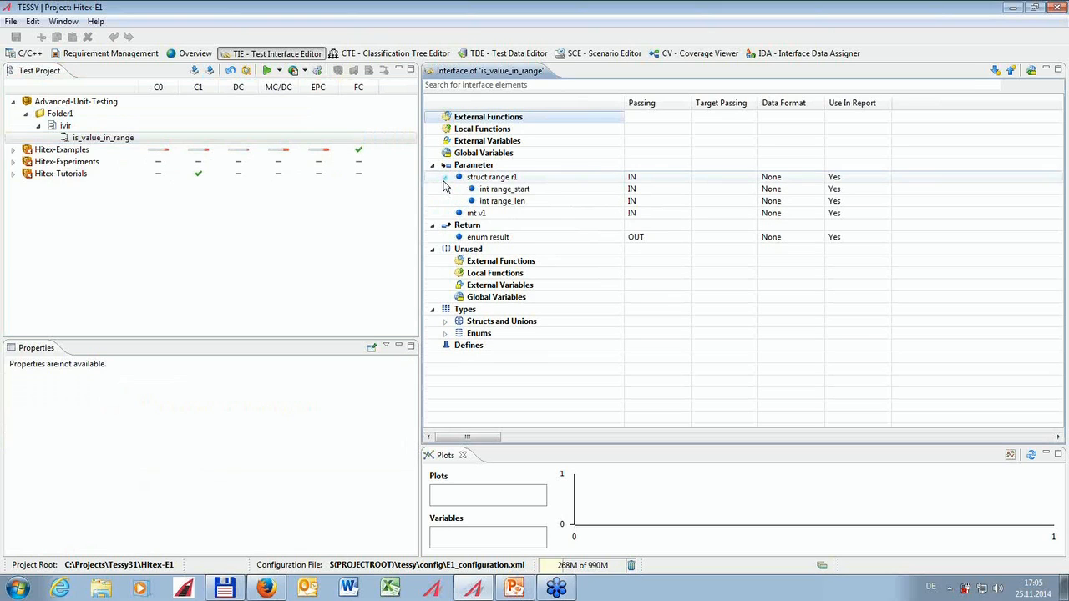
click(477, 122)
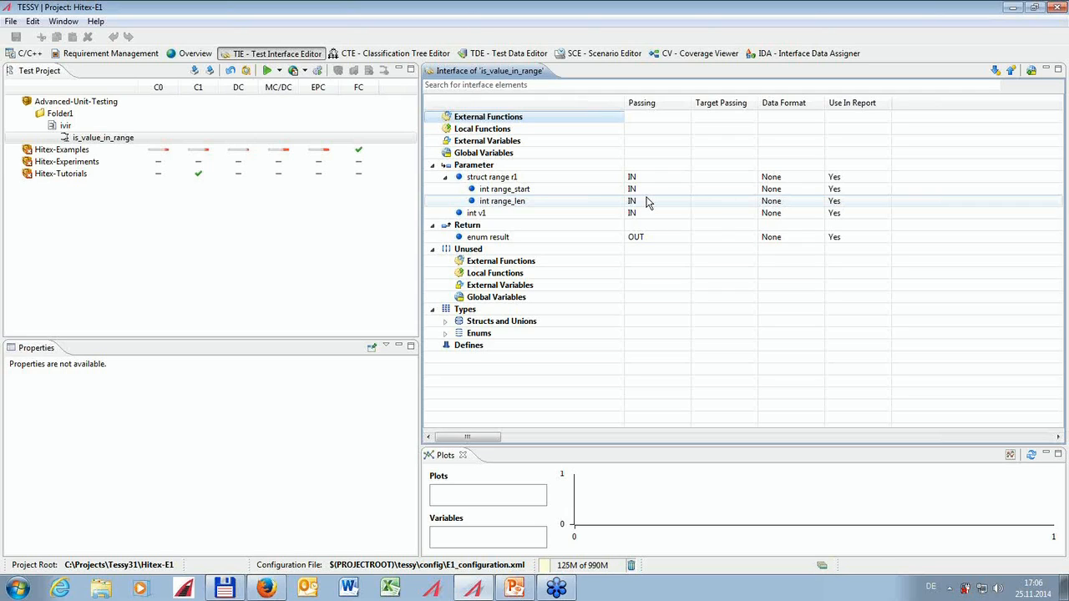
click(535, 215)
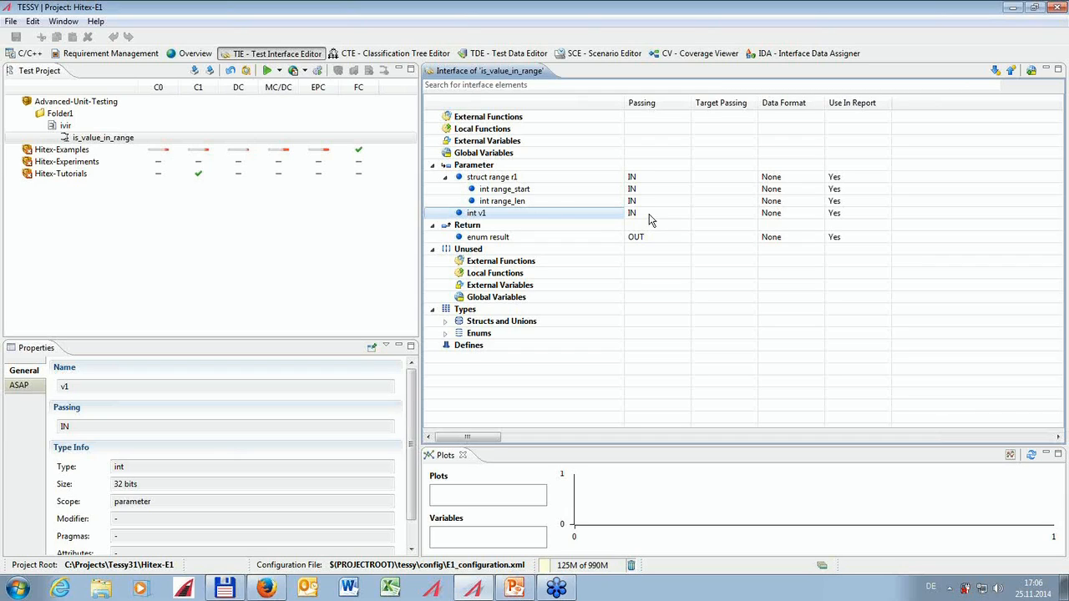
click(649, 237)
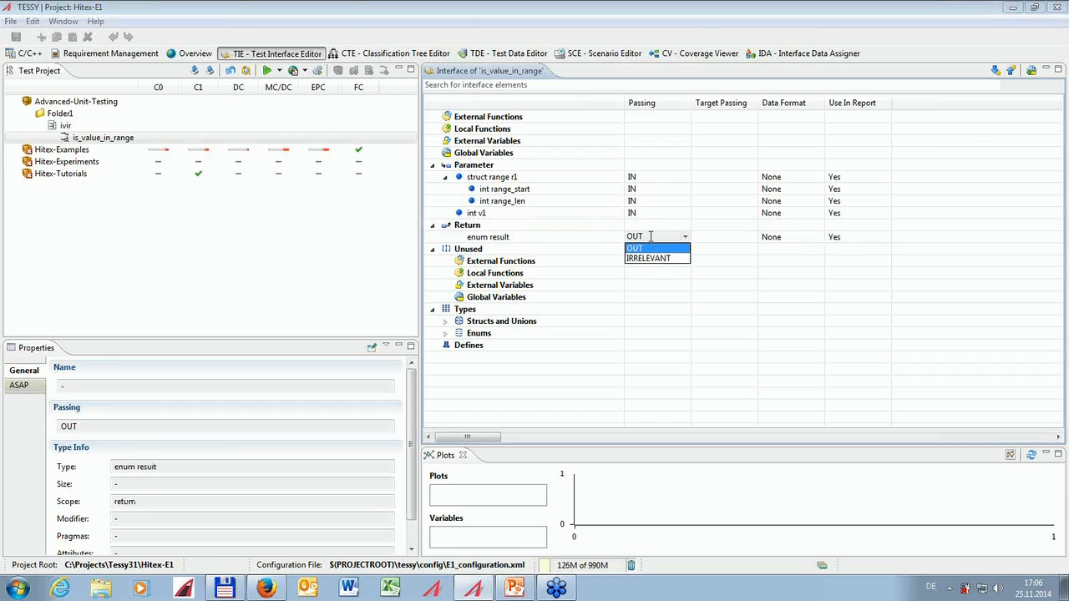
click(590, 242)
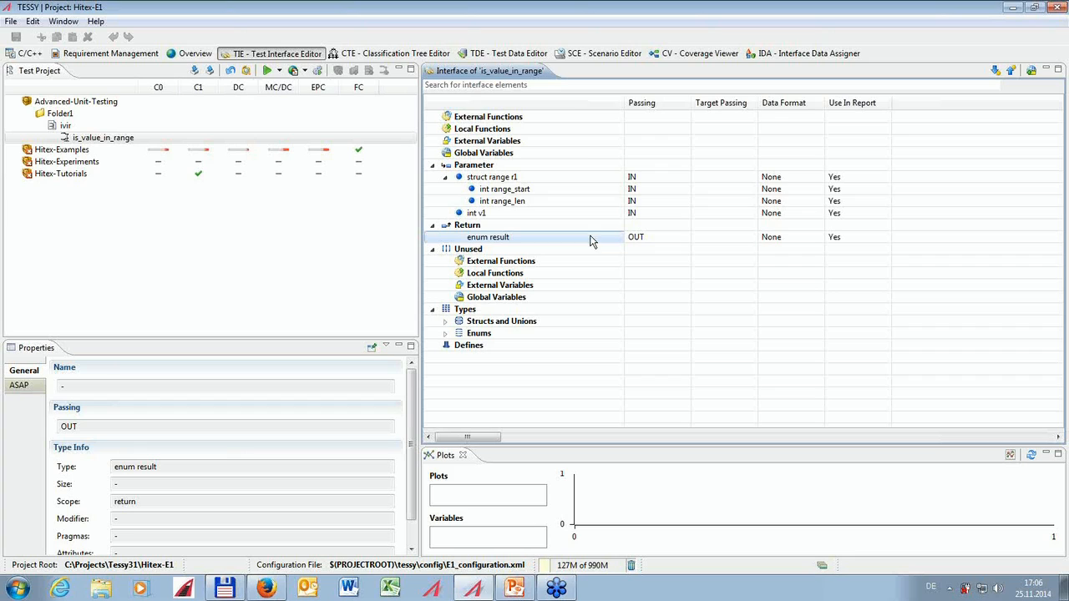
Import test cases for is_value_in_range from is_value_in_range.xlsx in the Test Data Editor, overwriting existing ones, and narrow the test step columns.
click(538, 55)
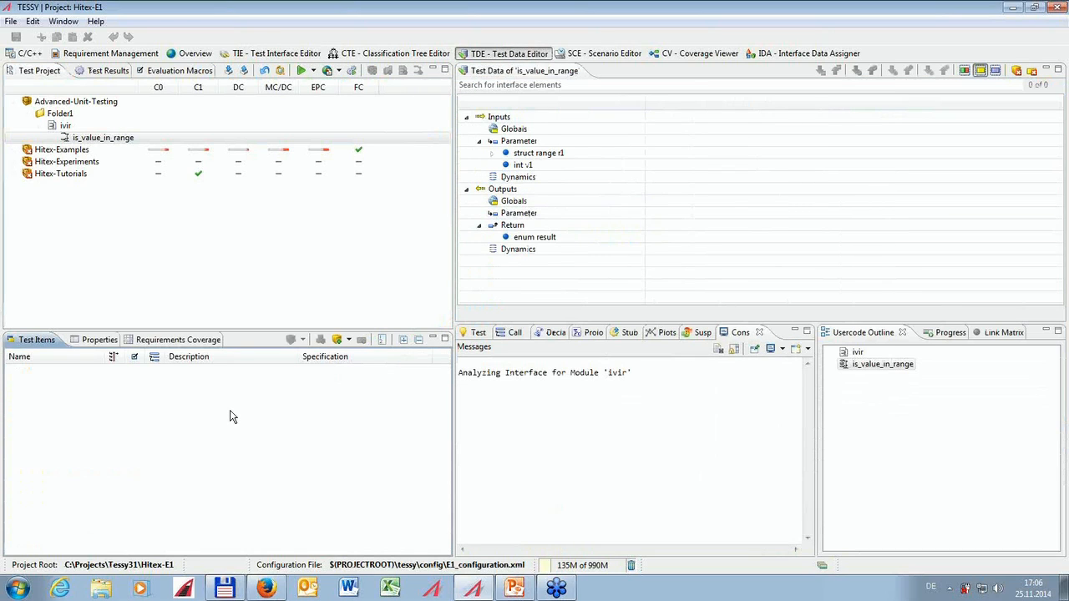
click(492, 153)
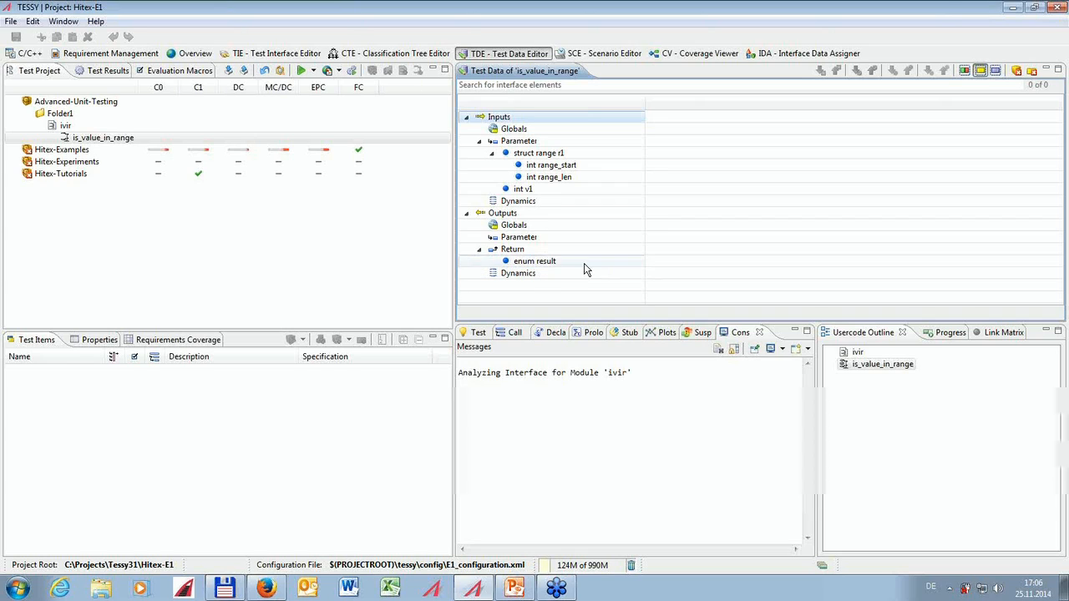
click(228, 71)
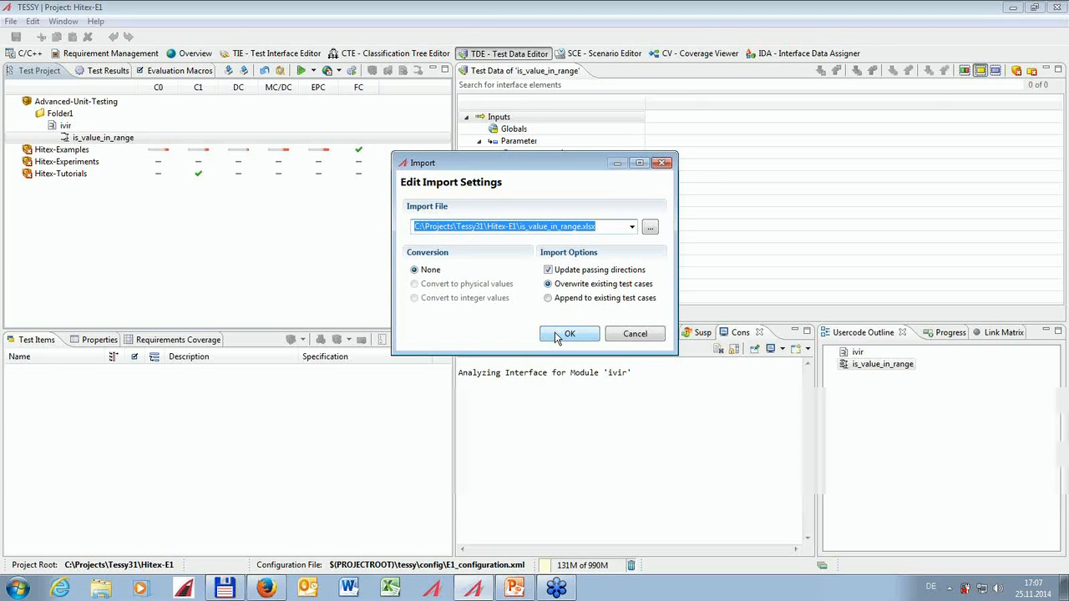
click(557, 336)
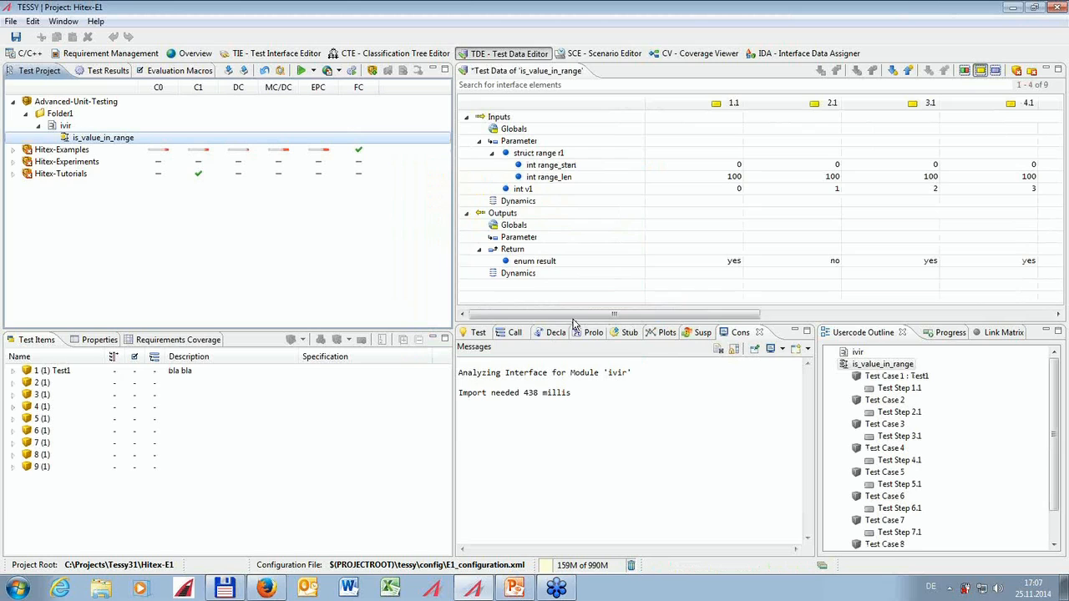
drag(743, 104, 704, 103)
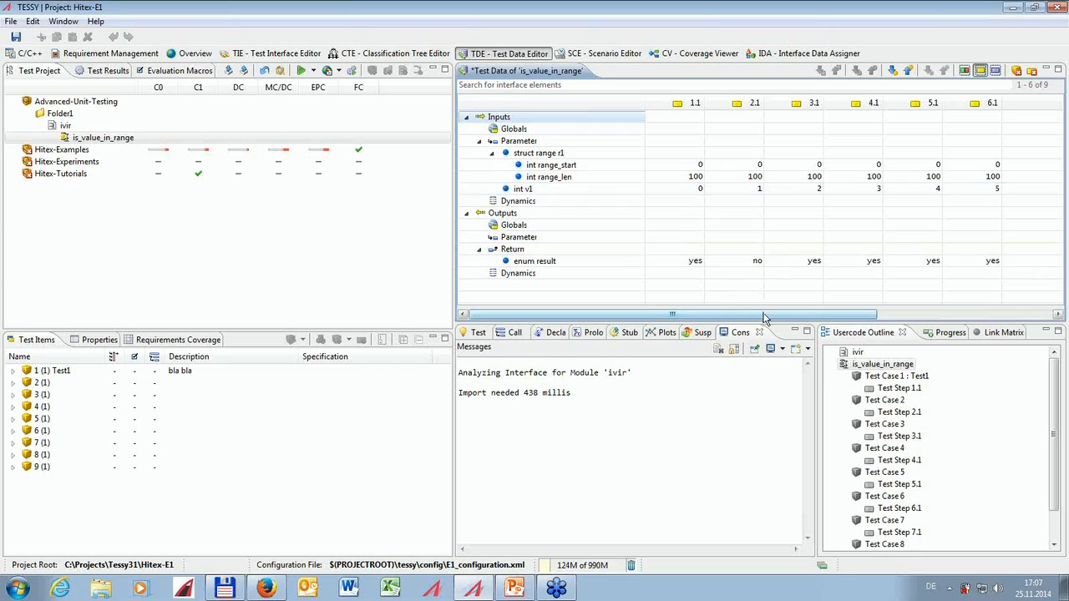
mouse_move(787, 315)
mouse_down()
mouse_move(964, 320)
mouse_move(777, 333)
mouse_up()
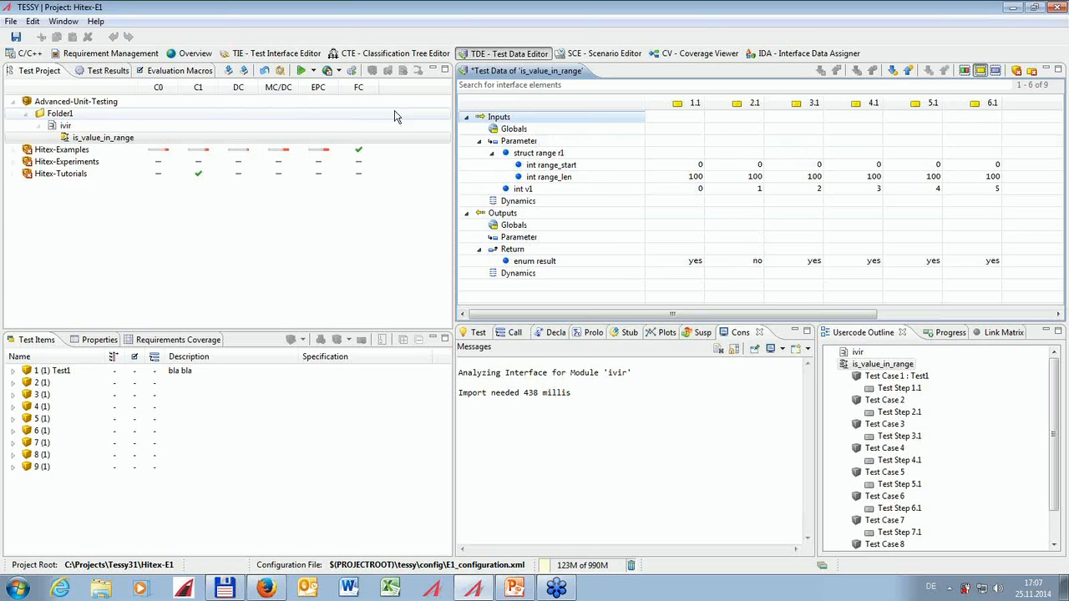
Execute the is_value_in_range test, saving the changed test data, and inspect the return result of test step 2.1.
click(300, 72)
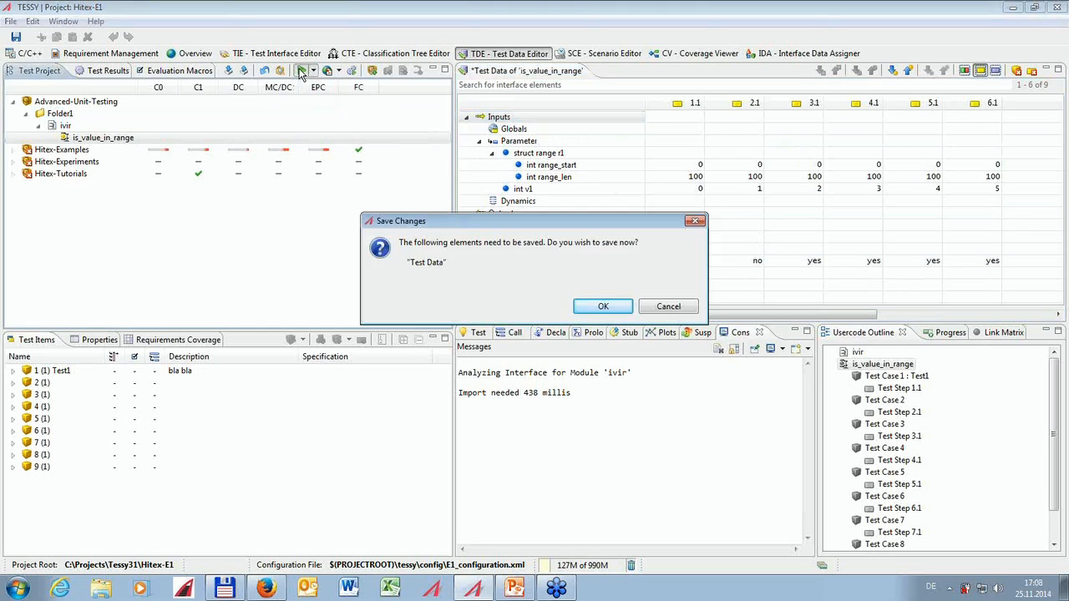
click(603, 307)
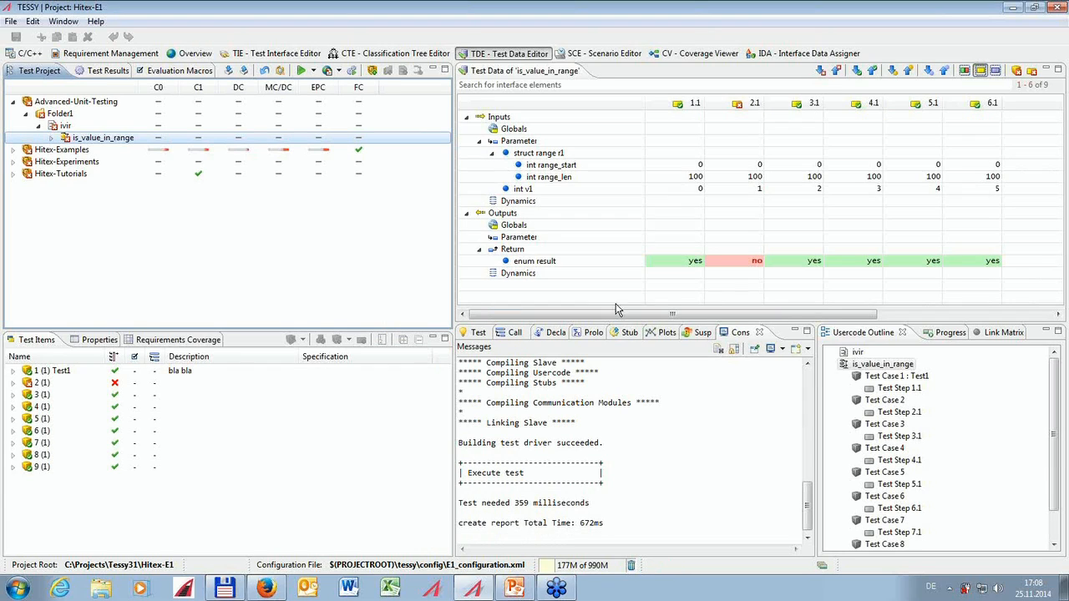
click(726, 267)
mouse_move(728, 269)
Switch to the PowerPoint presentation, advance to the "External Variables and Stubs" contents slide, and return to TESSY.
click(514, 588)
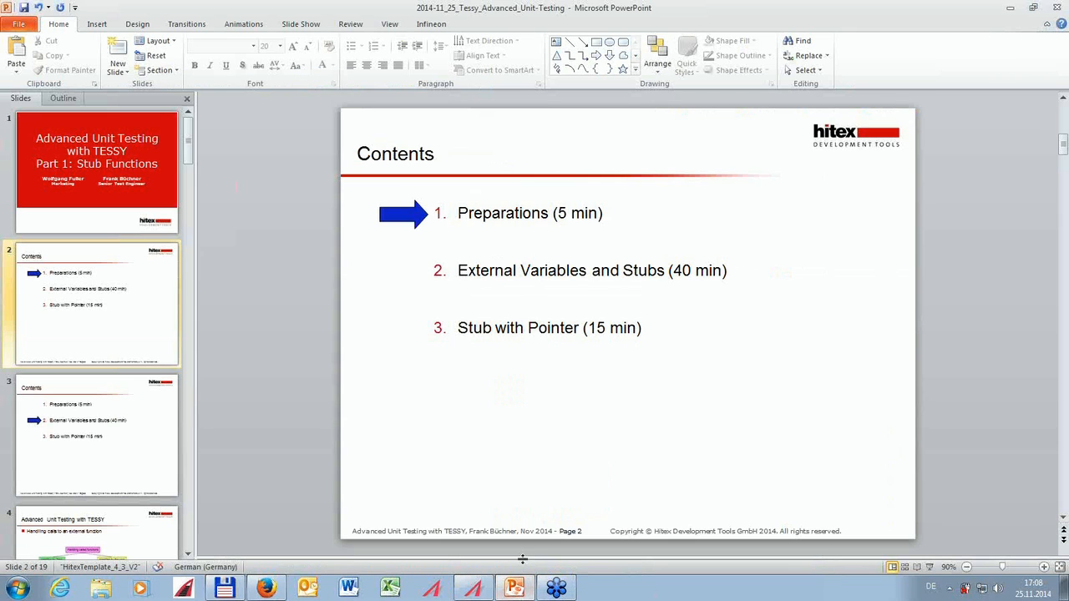
key(Page_Down)
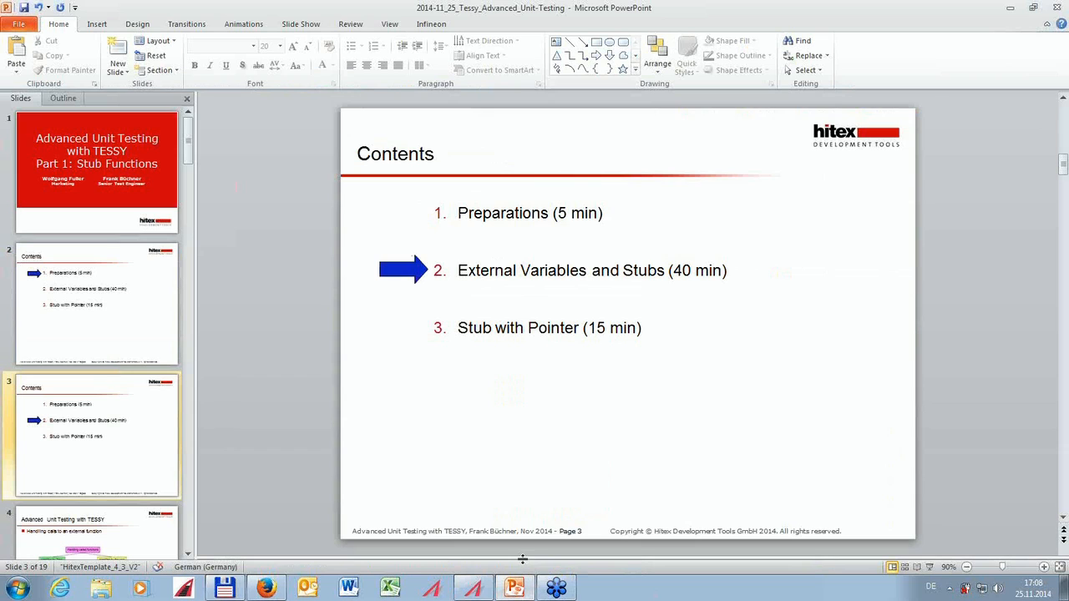
click(1008, 8)
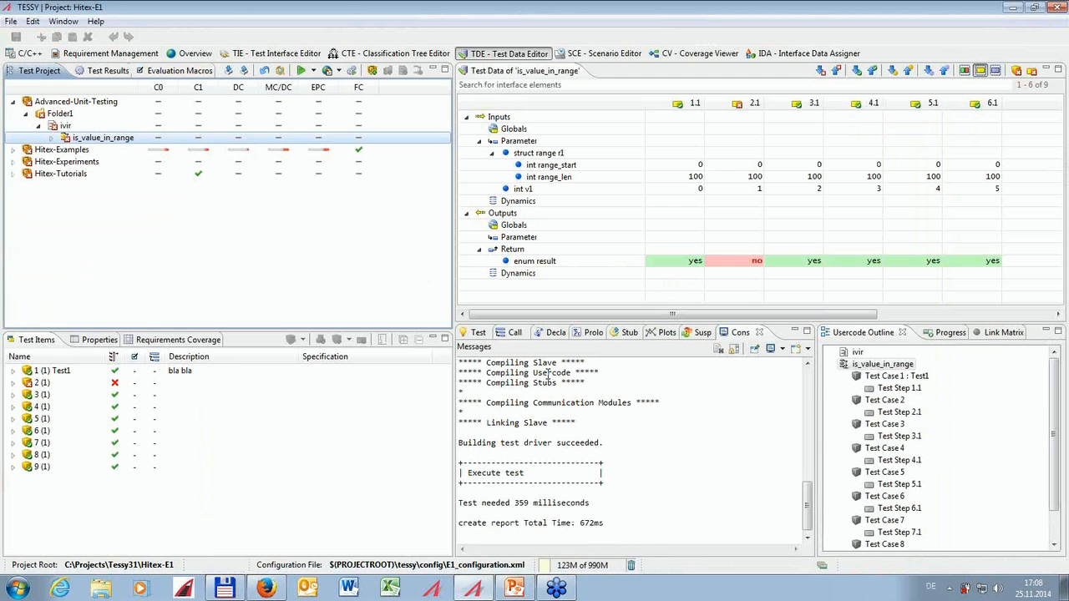
Open the source file of is_value_in_range for editing and place the cursor in the function code.
right_click(123, 144)
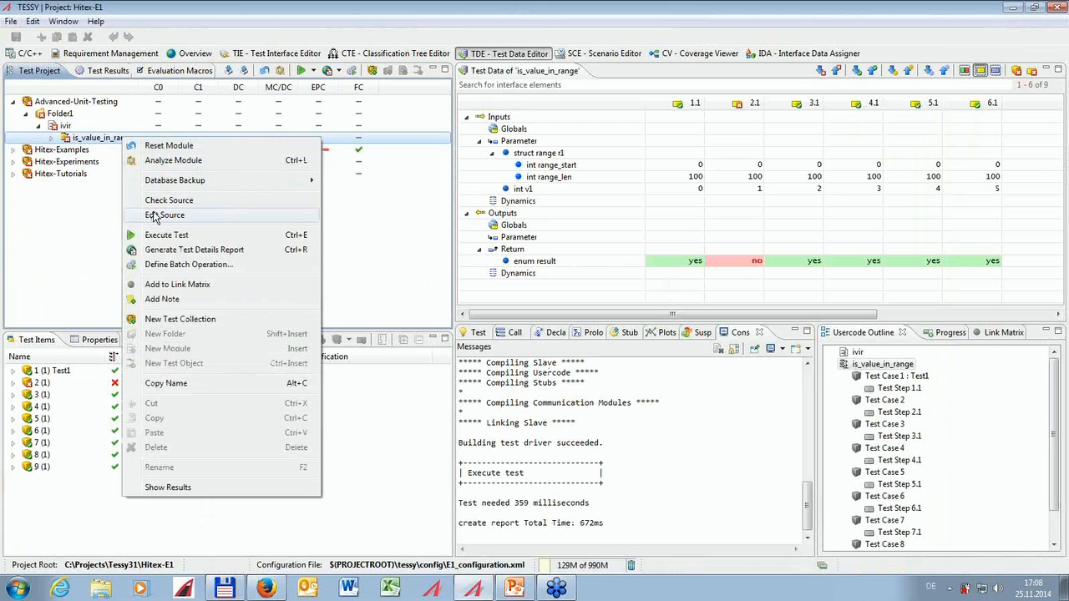
click(155, 215)
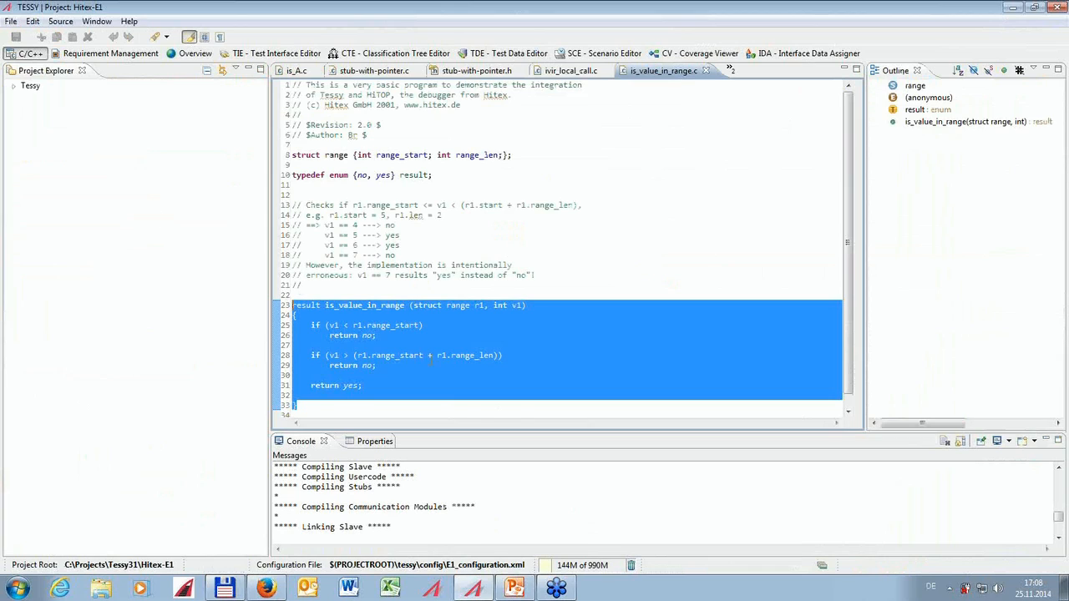
click(431, 360)
click(478, 329)
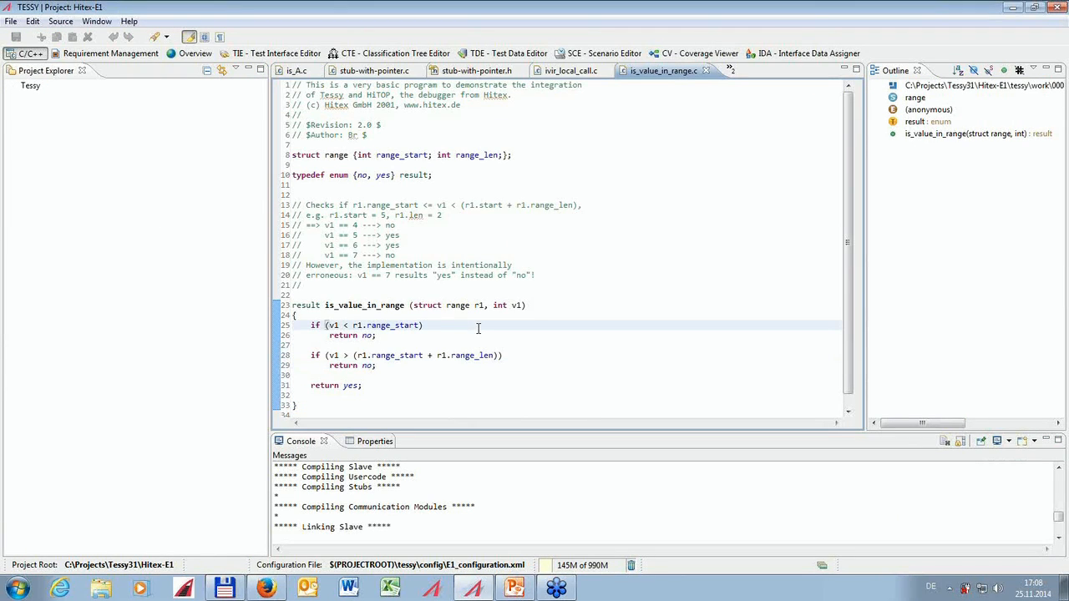
click(519, 305)
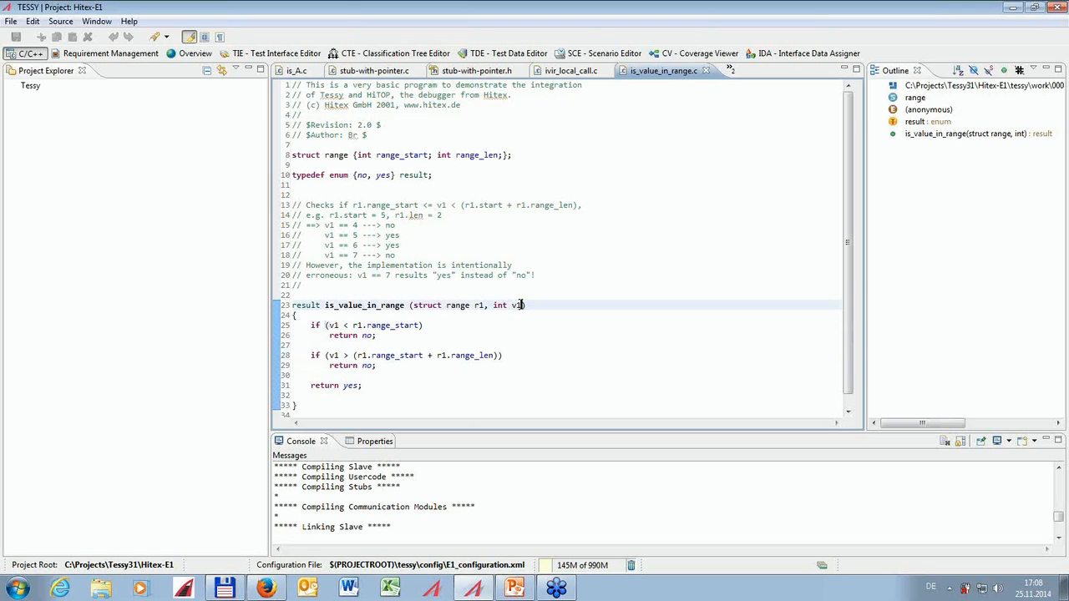
Rename the parameter v1 of is_value_in_range to v2 with the Rename refactoring.
double_click(517, 306)
right_click(517, 307)
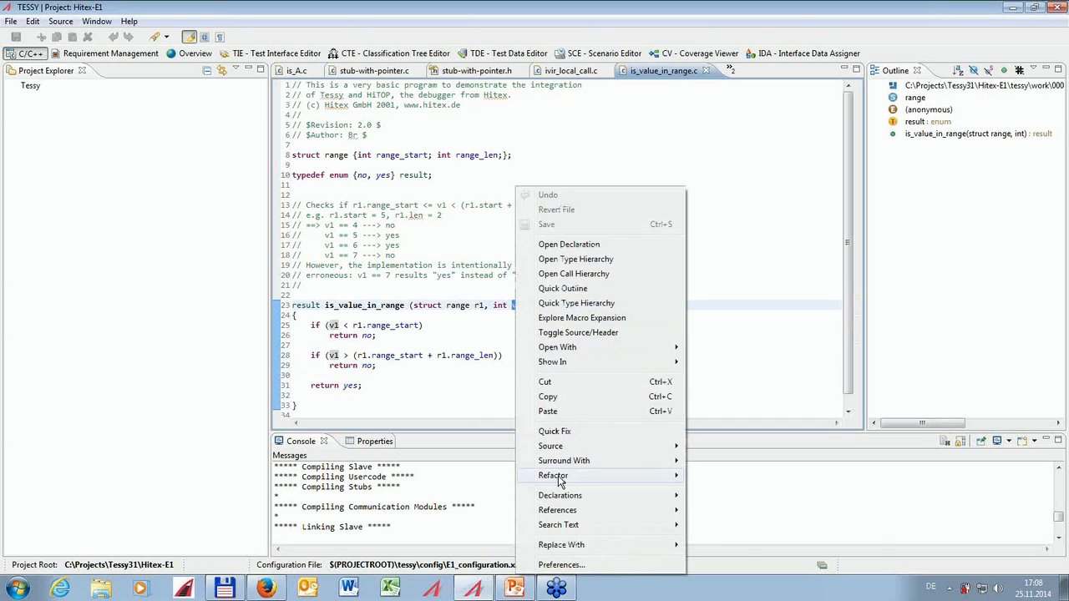
mouse_move(558, 482)
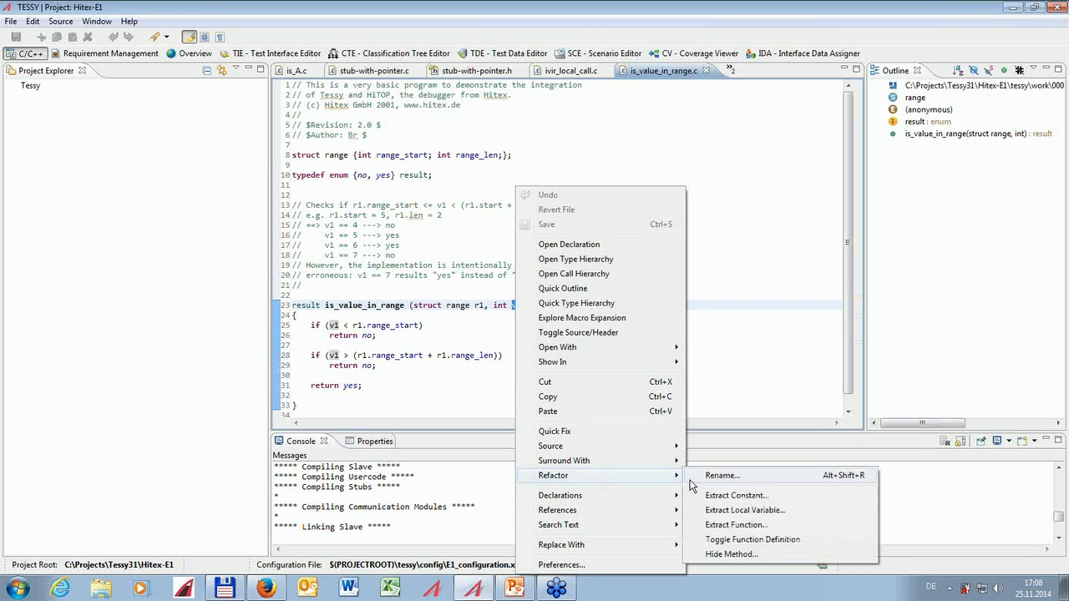
click(738, 474)
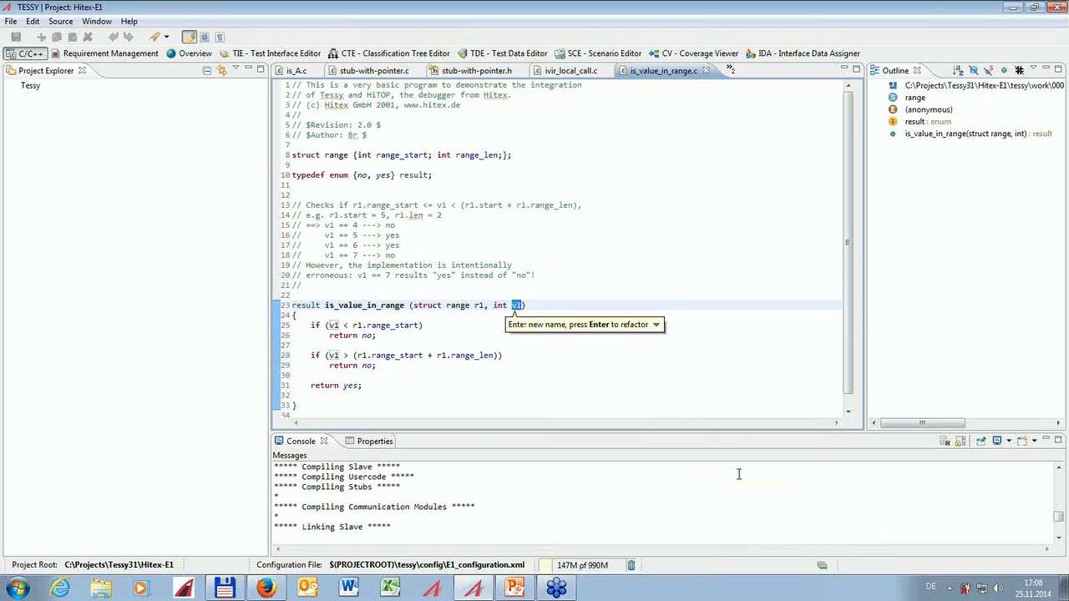
click(656, 325)
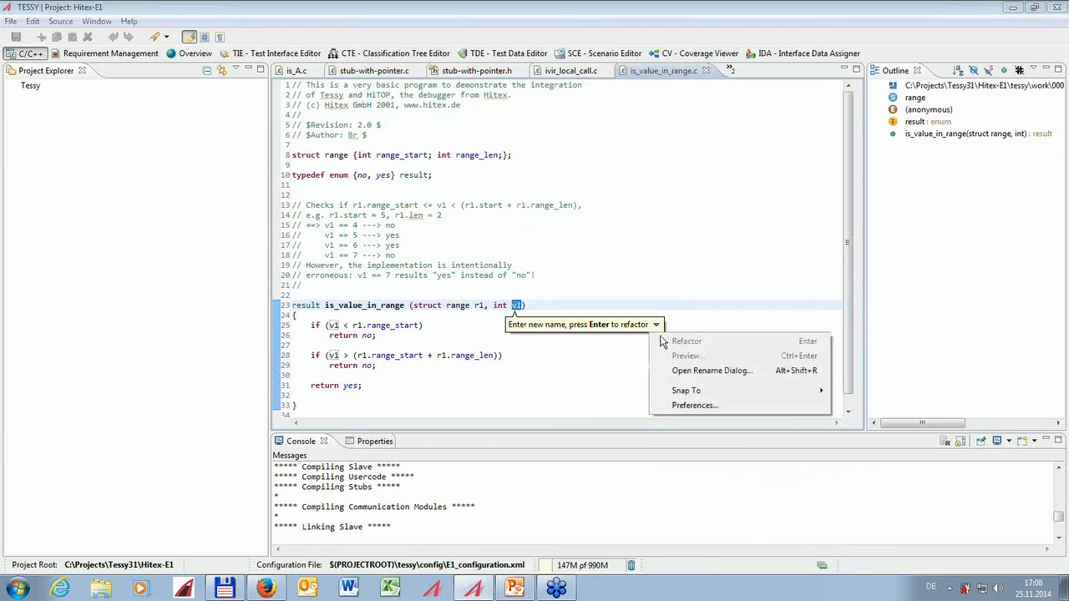
click(677, 372)
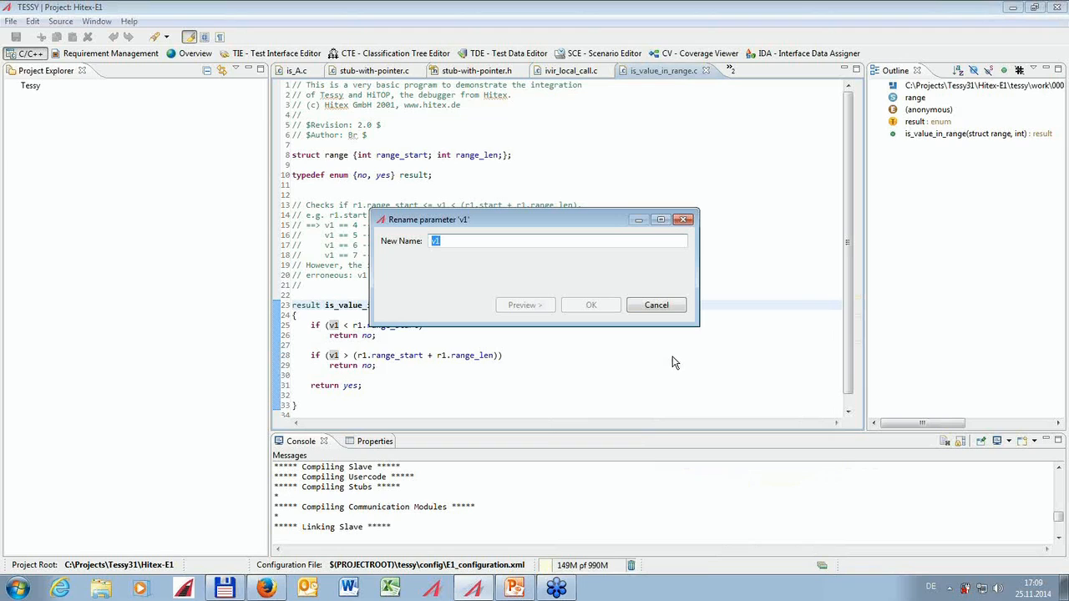
text(v2)
key(Return)
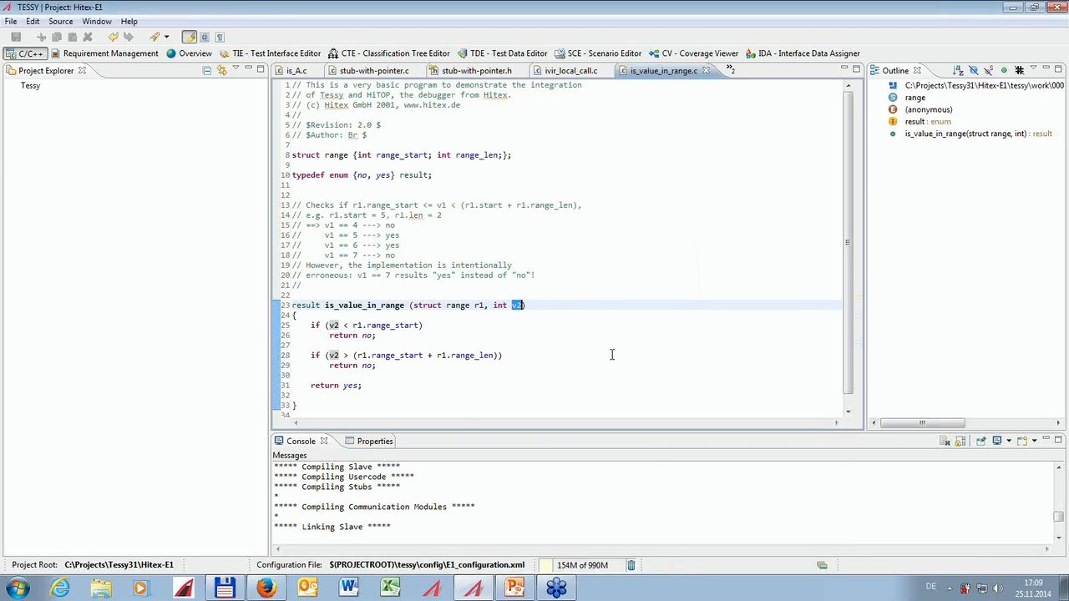
Remove the int v2 parameter from the function signature and declare a global "int v2;" above the function.
mouse_move(380, 358)
drag(521, 309, 495, 309)
key(Delete)
click(385, 291)
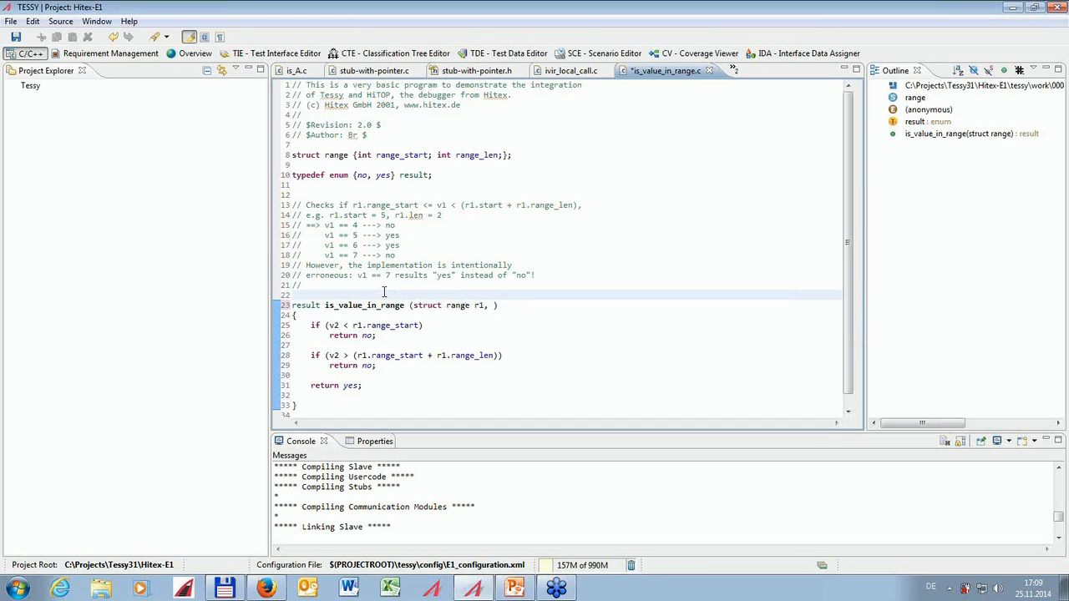
key(Return)
key(Return)
key(Up)
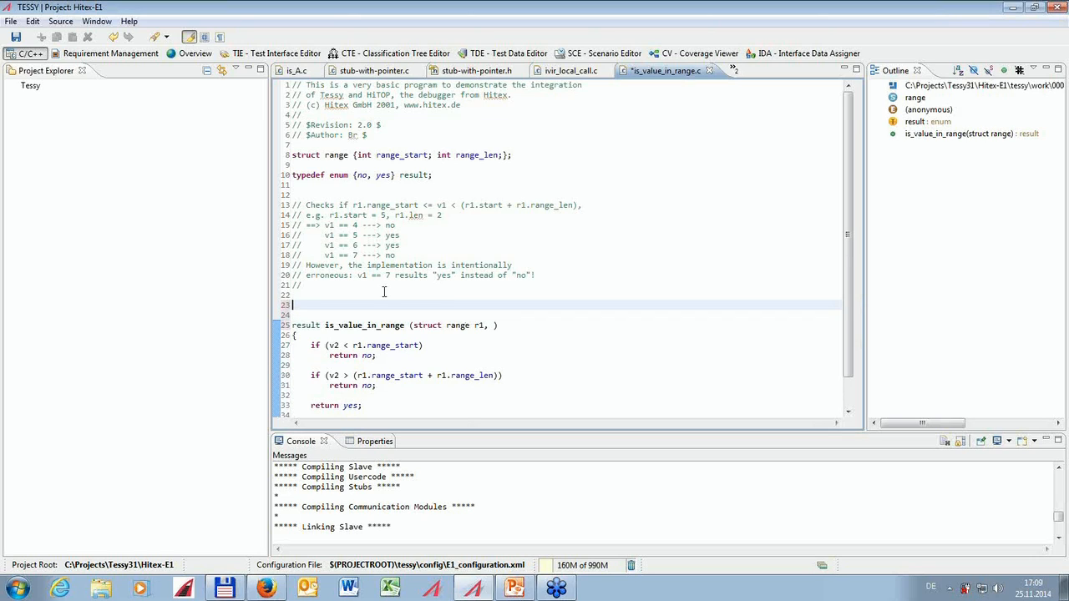
text(int v2;)
click(492, 325)
key(BackSpace)
key(BackSpace)
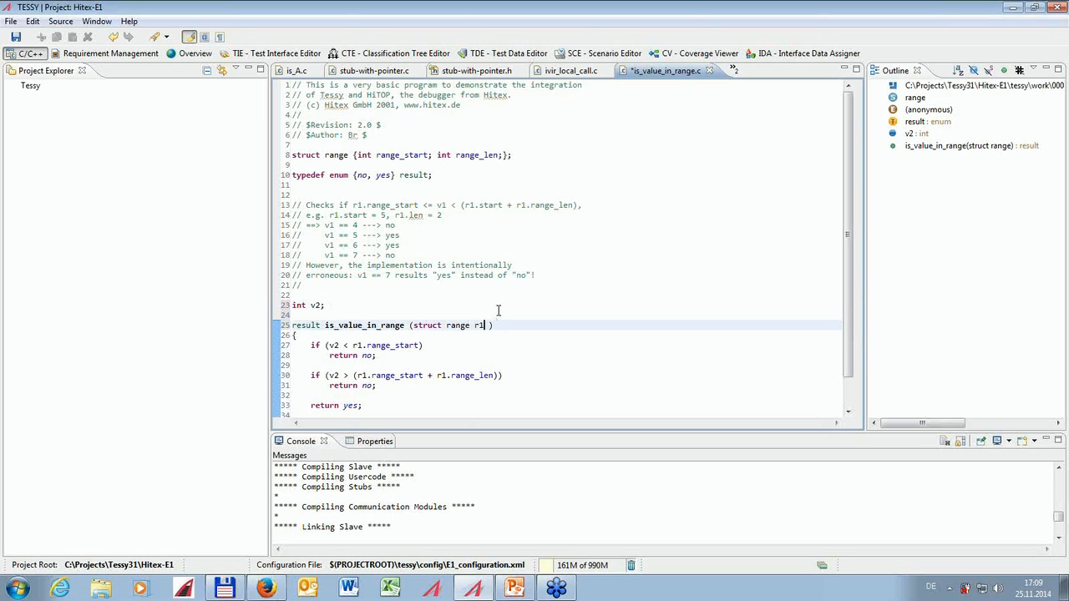
Rename the function is_value_in_range to ivir in its definition.
click(406, 325)
key(BackSpace)
key(BackSpace)
key(BackSpace)
key(BackSpace)
key(BackSpace)
key(BackSpace)
key(BackSpace)
key(BackSpace)
key(BackSpace)
key(BackSpace)
key(BackSpace)
key(BackSpace)
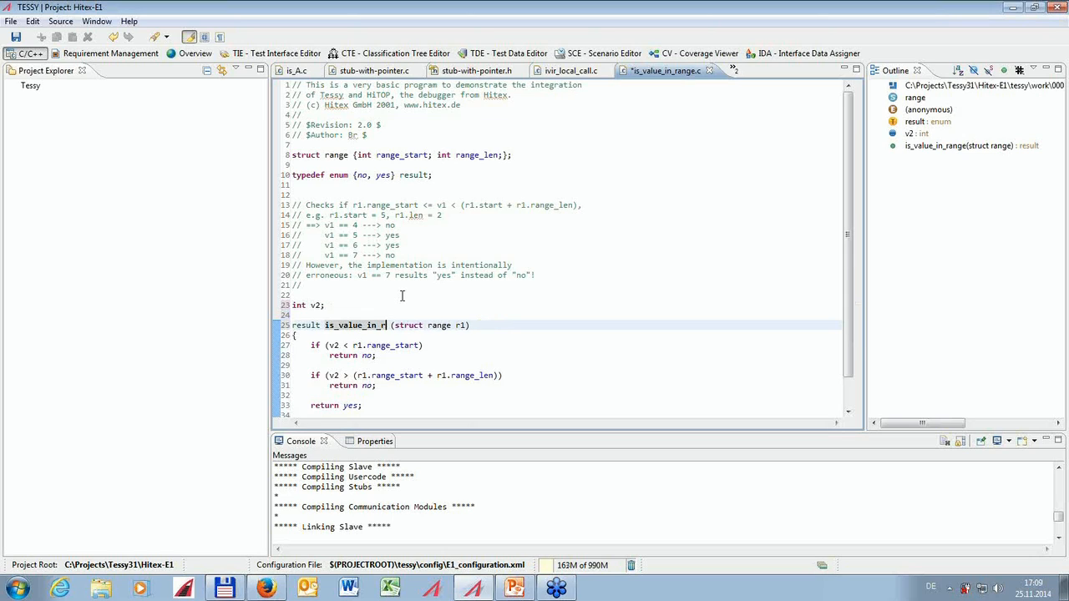
key(BackSpace)
key(BackSpace)
key(BackSpace)
key(BackSpace)
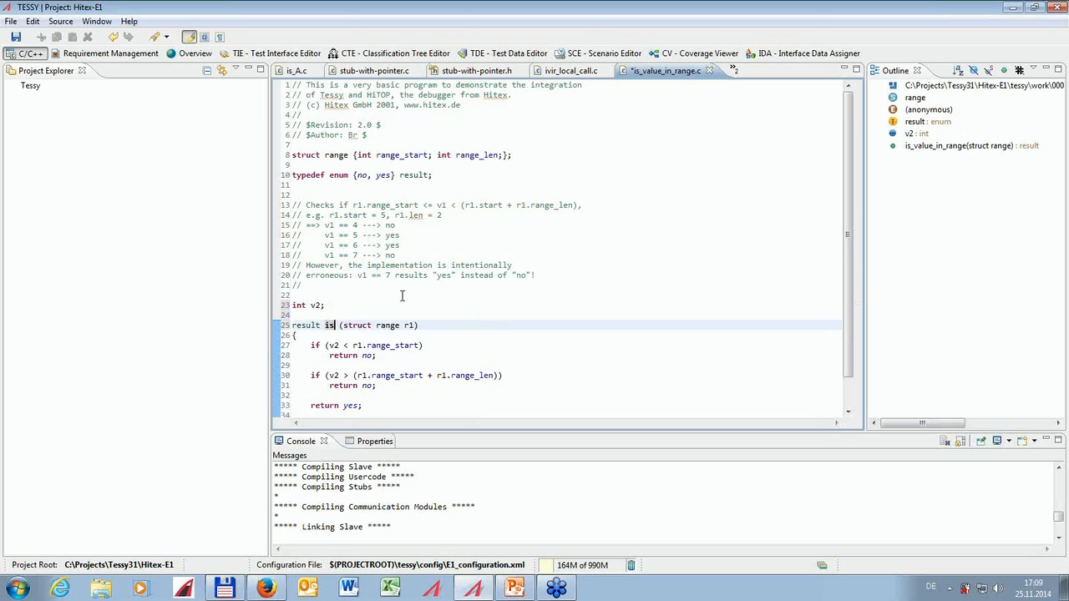
text(vir)
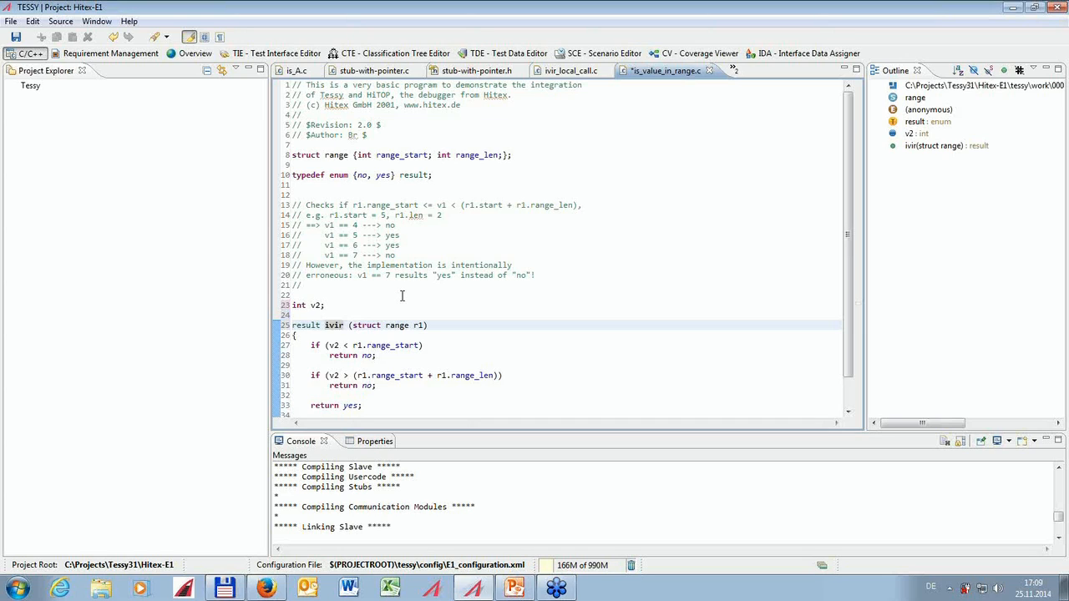
Save the source, return to the test project and execute the is_value_in_range test to re-analyze module ivir.
drag(851, 325, 852, 359)
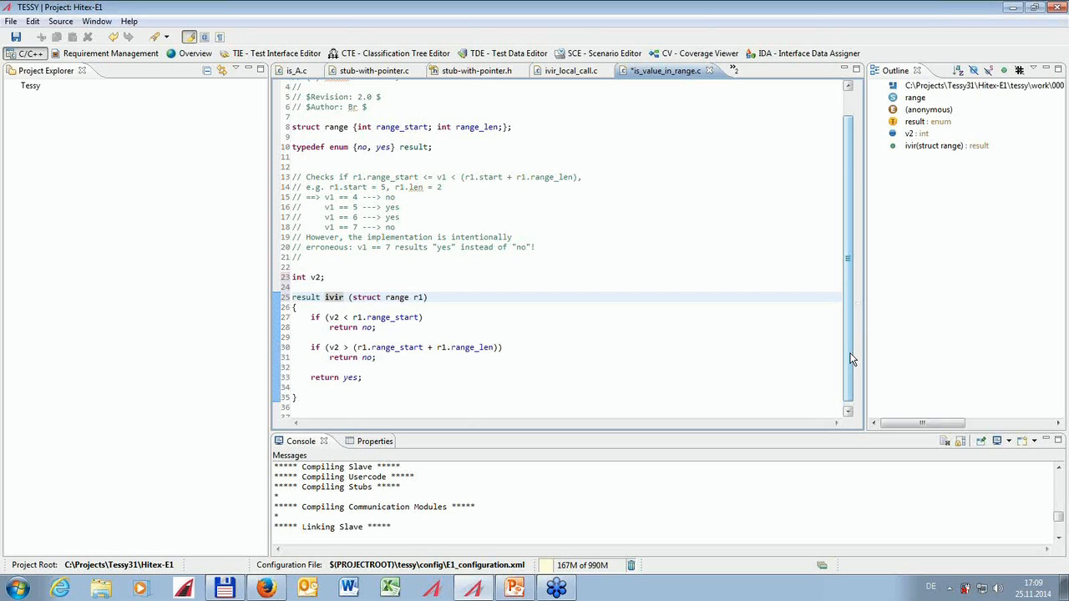
click(206, 55)
click(597, 304)
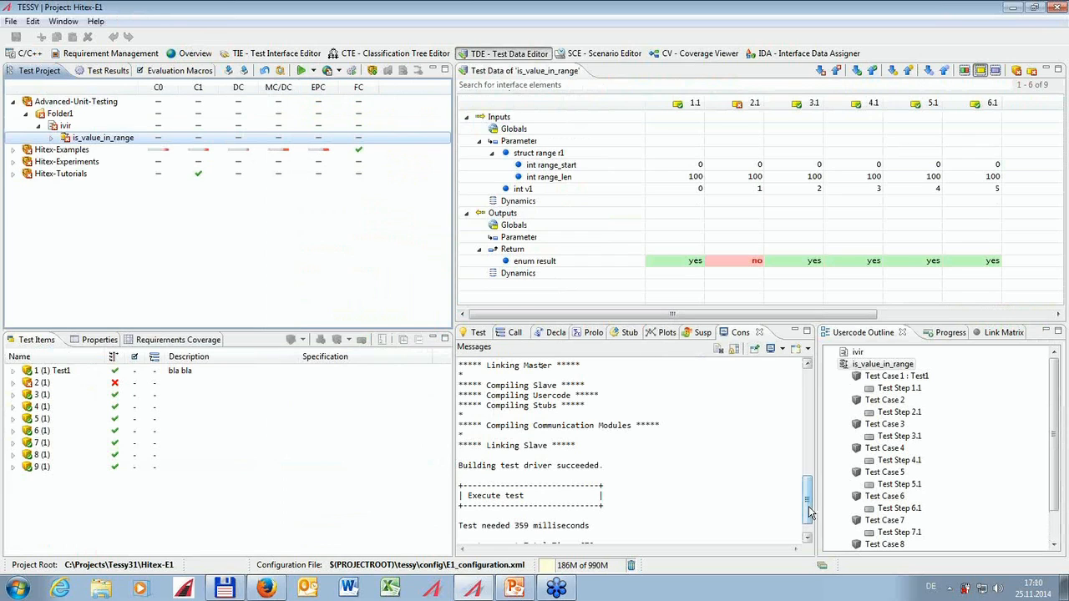
click(301, 71)
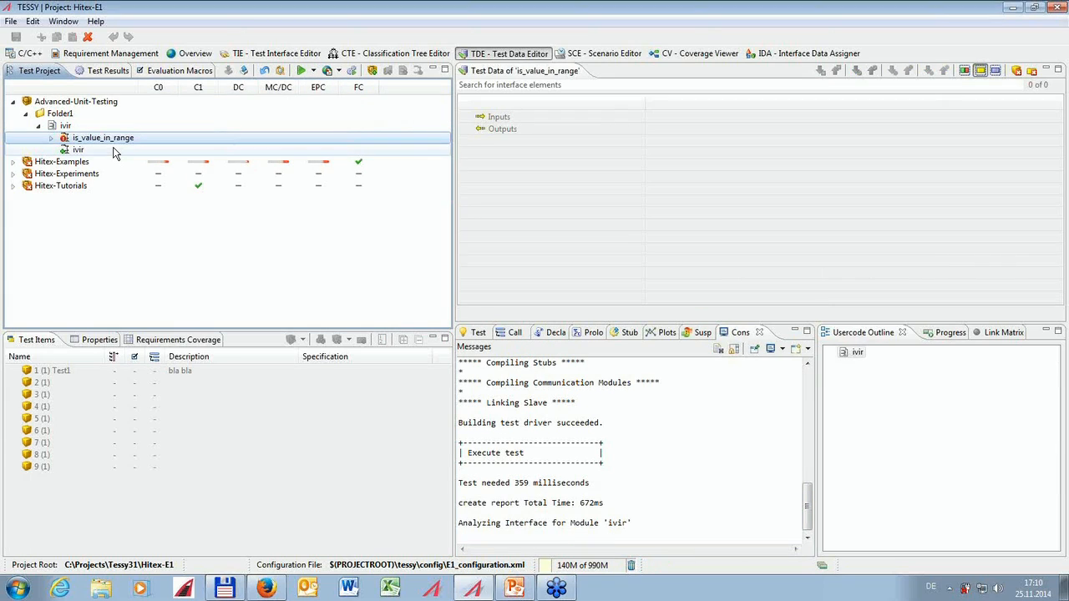
In the Interface Data Assigner, assign ivir as the new interface and the removed is_value_in_range as the old one.
mouse_move(116, 143)
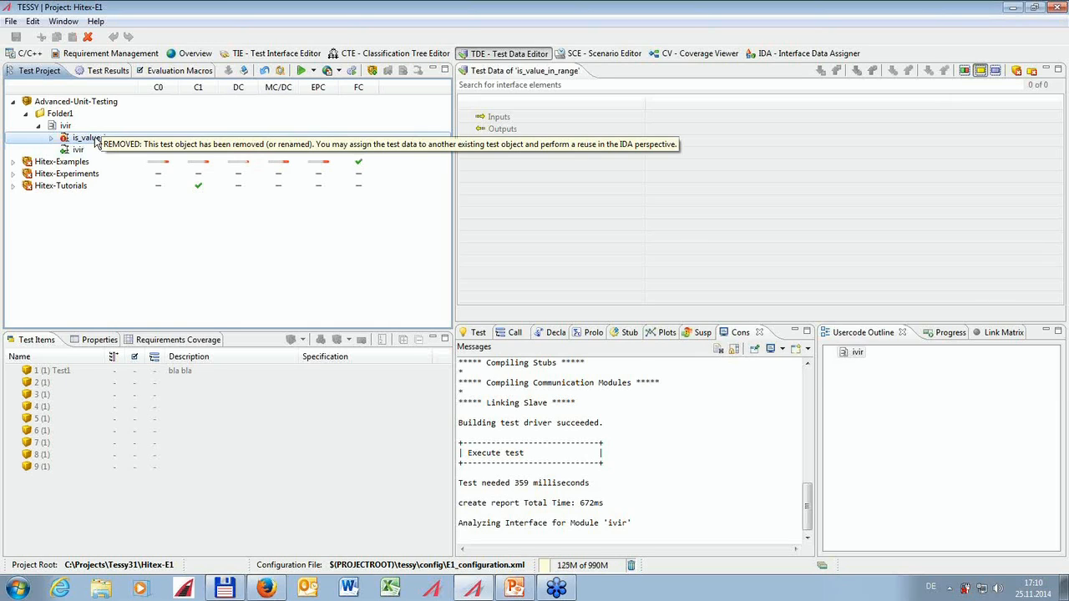
click(96, 139)
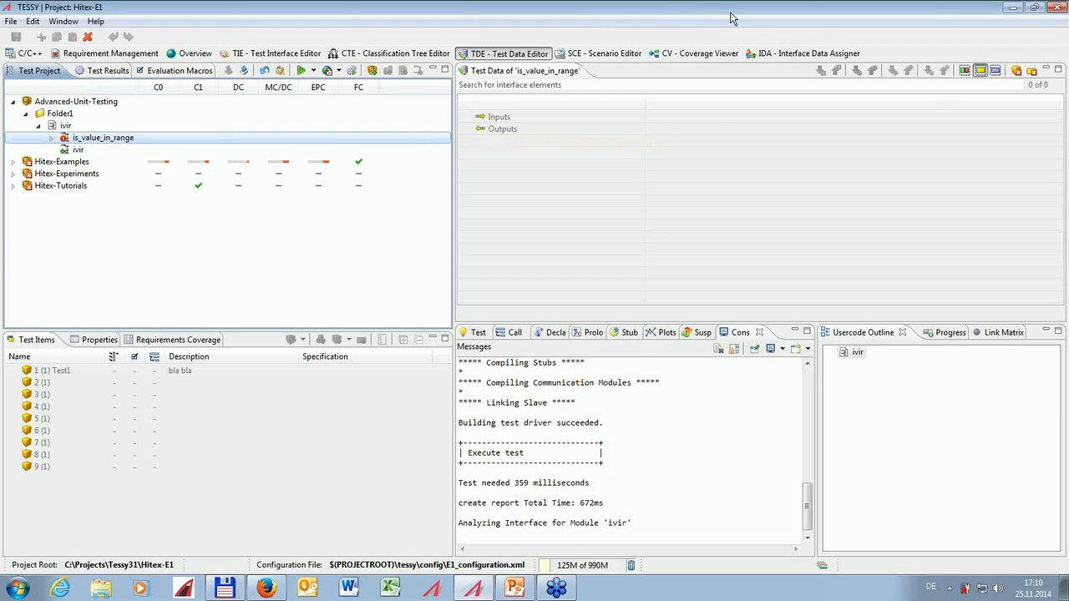
click(783, 55)
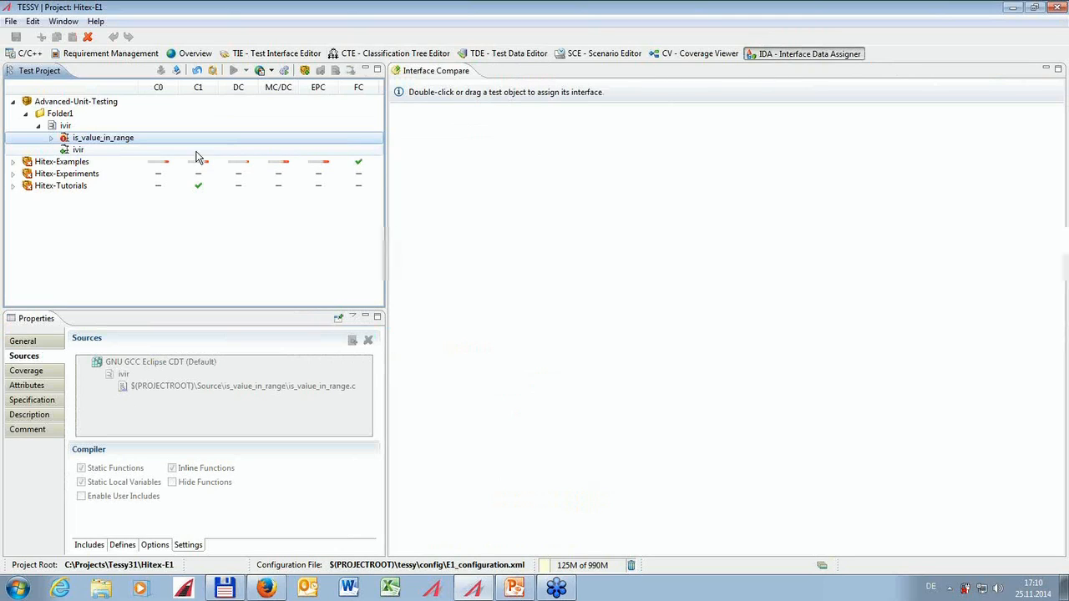
click(88, 153)
drag(88, 155, 823, 148)
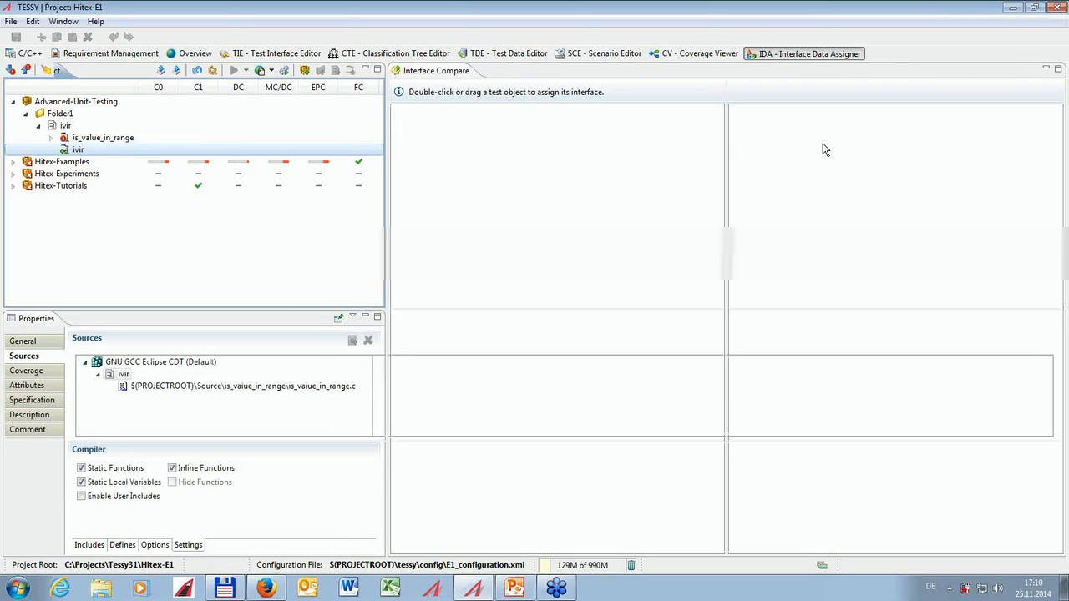
drag(128, 140, 515, 160)
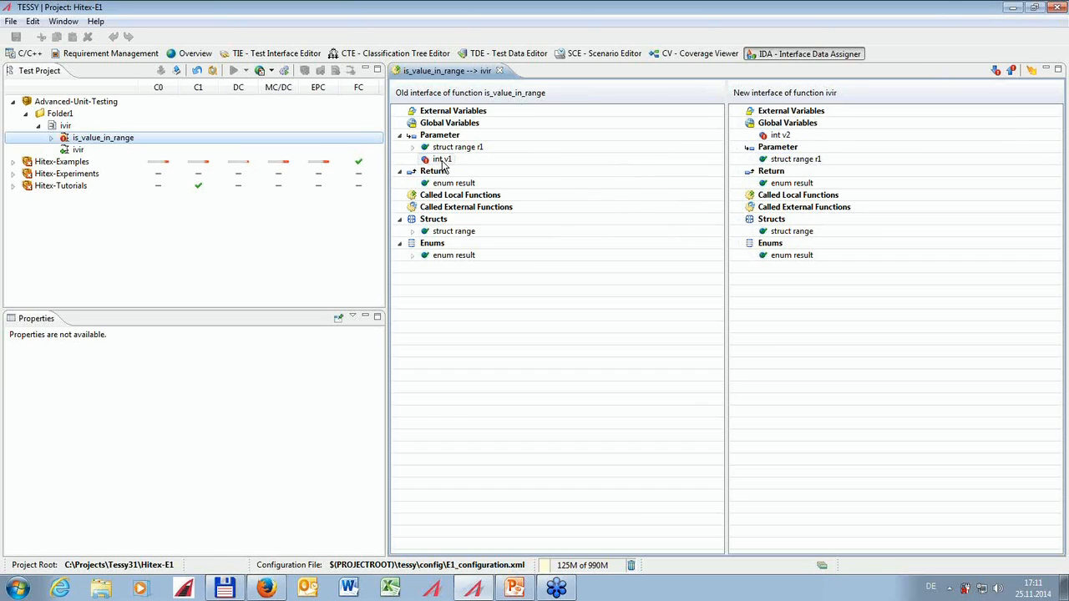
Assign the old parameter int v1 to the new global variable int v2 and commit the test data reuse.
drag(443, 164, 797, 142)
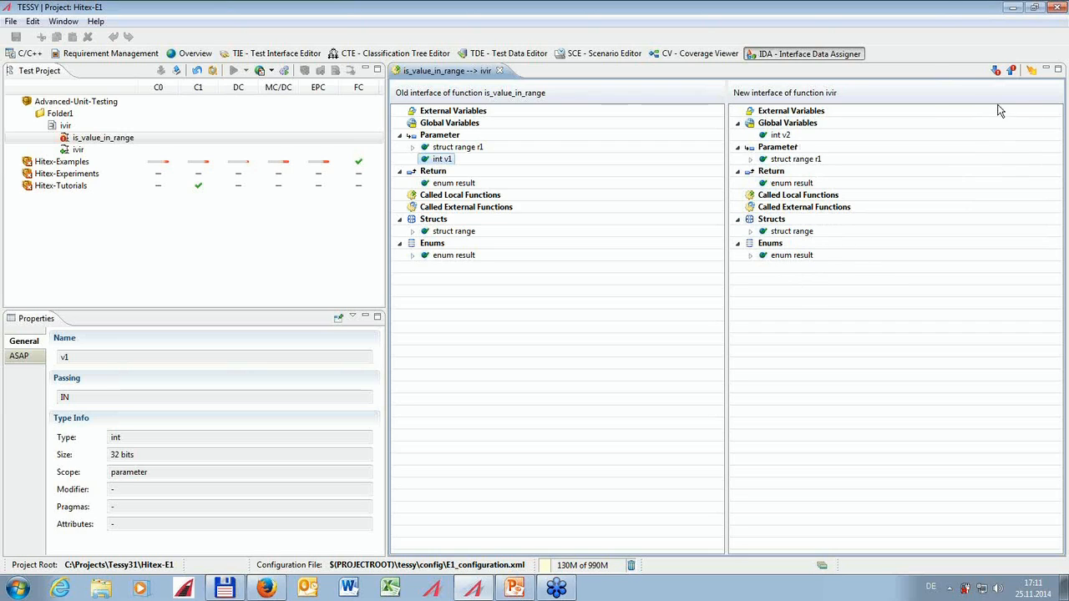
click(1032, 72)
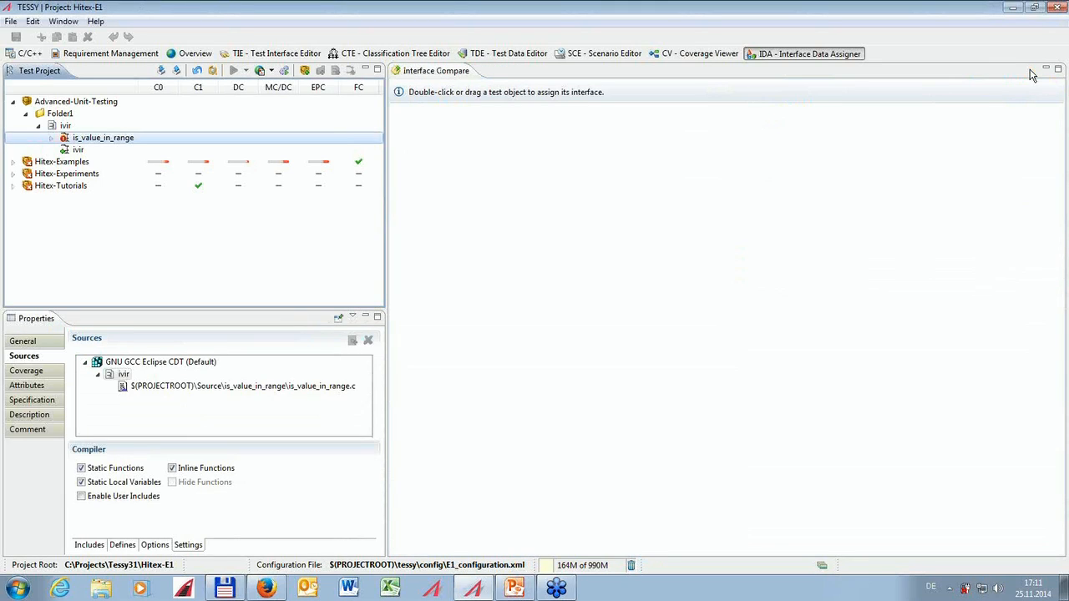
Check the reused values of global variable v2 for test steps 1.1 to 4.1 of ivir and execute the test.
click(528, 55)
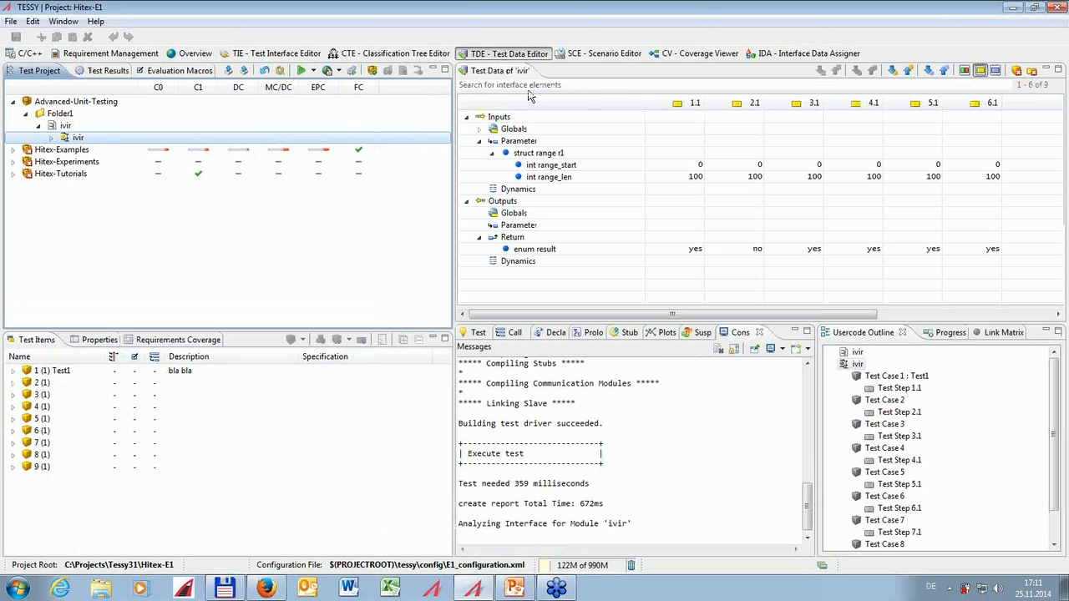
click(478, 130)
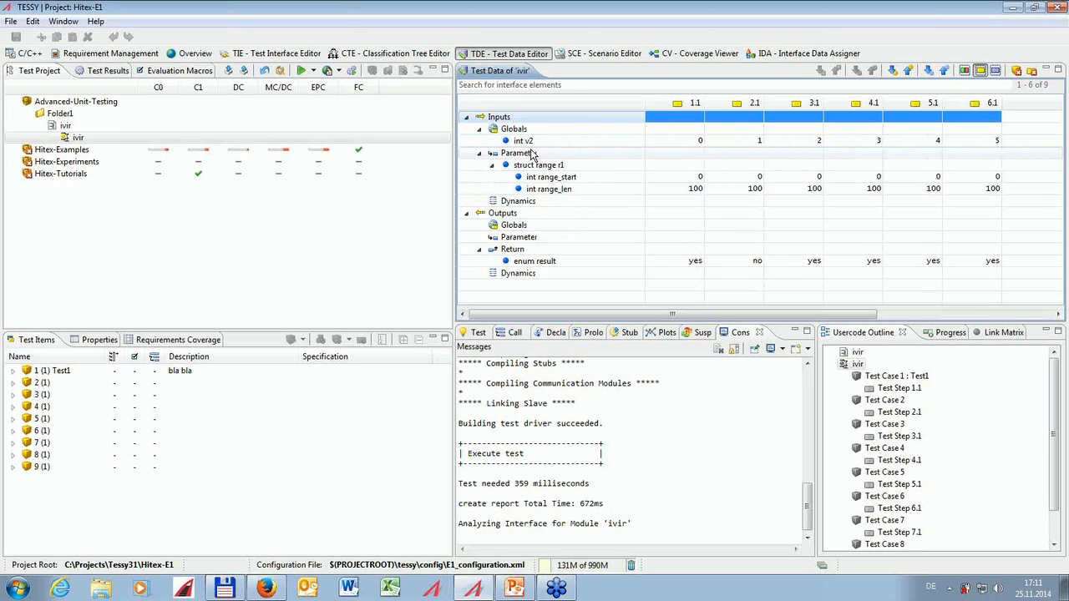
click(664, 143)
click(752, 144)
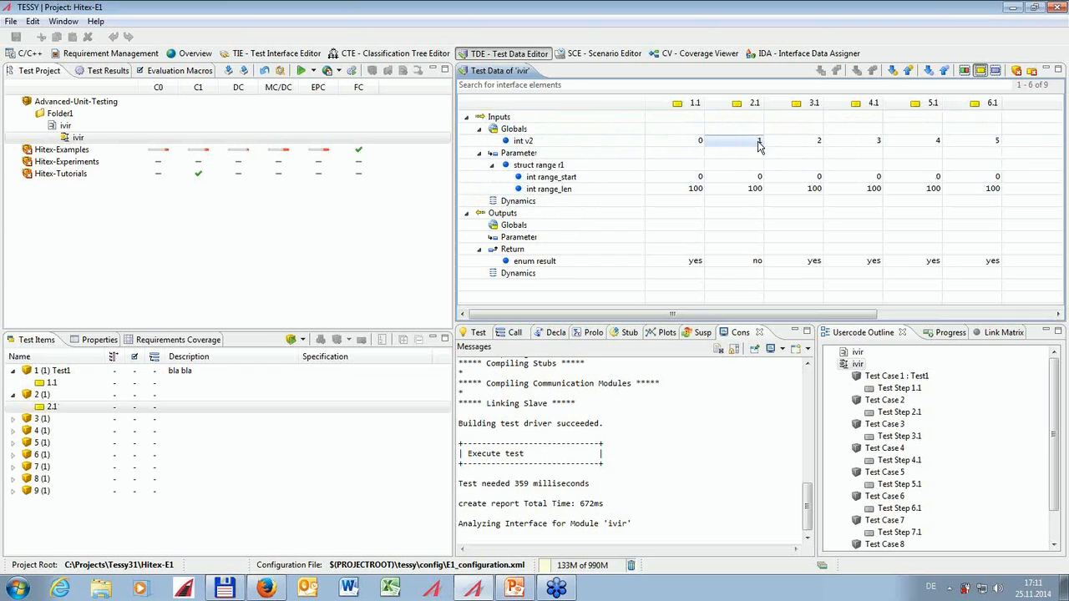
click(812, 142)
click(845, 143)
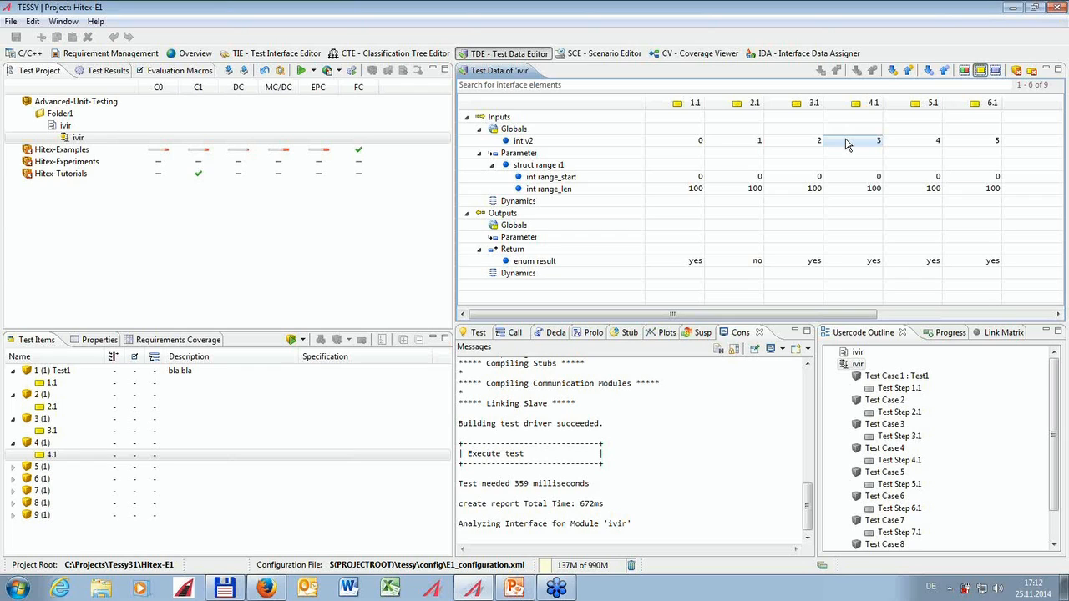
click(302, 70)
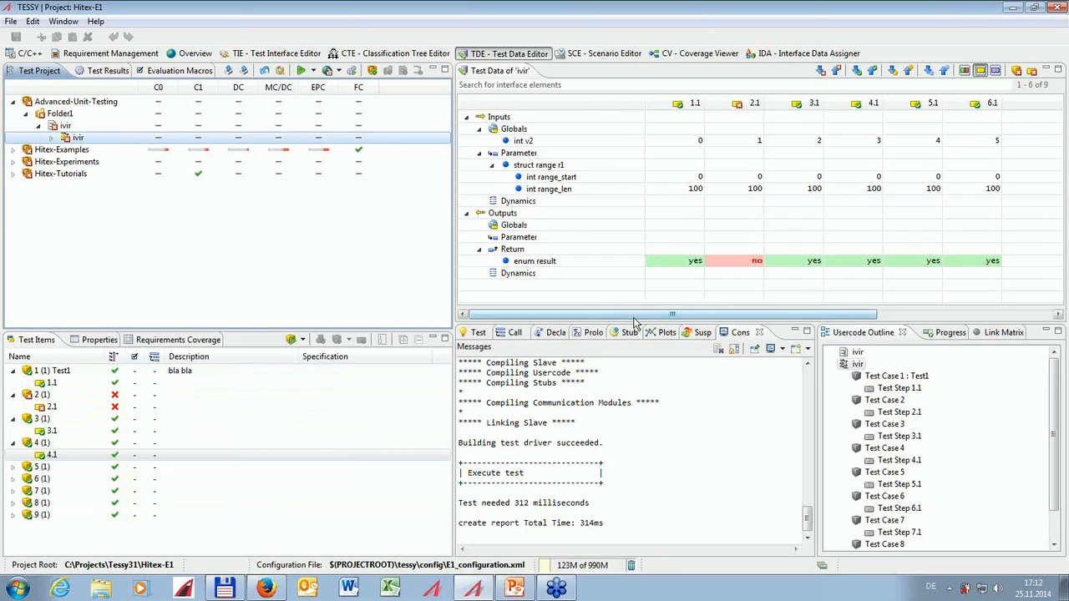
Open the source of ivir and change the declaration of v2 to "extern int v2;".
right_click(95, 139)
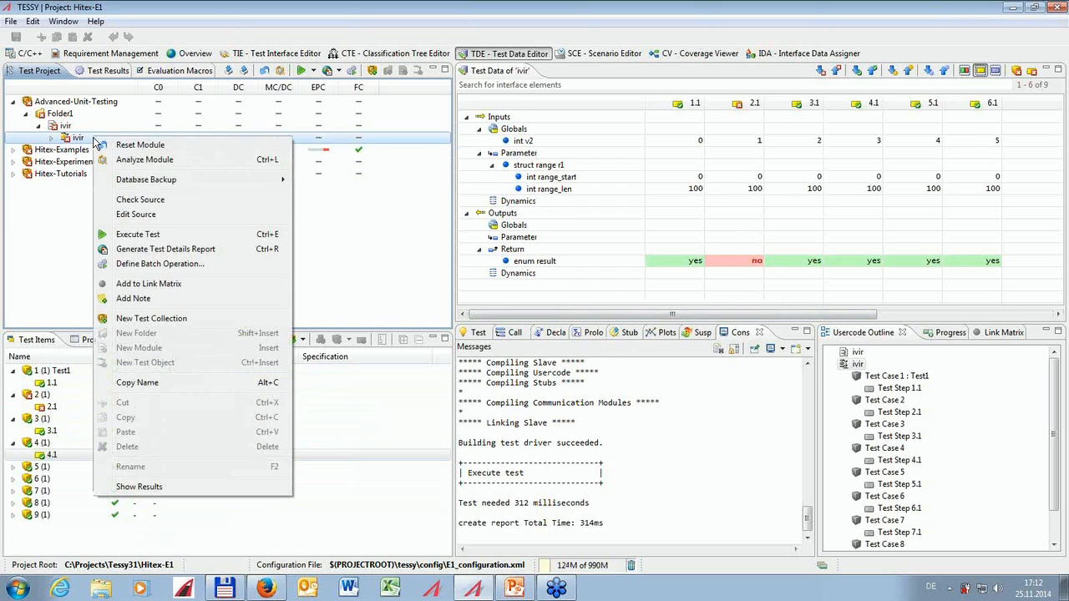
click(119, 214)
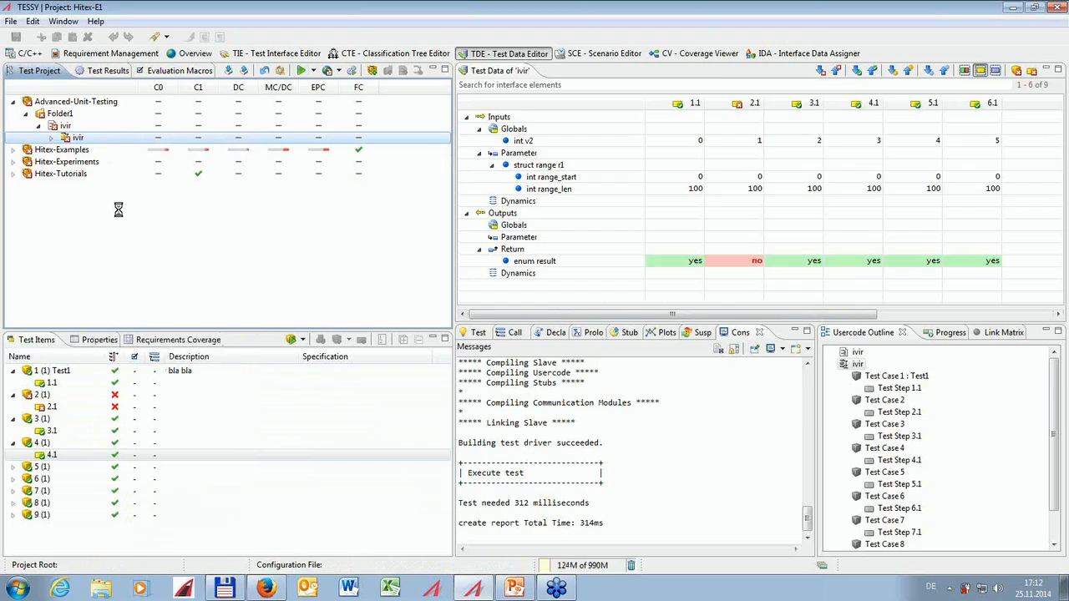
click(334, 276)
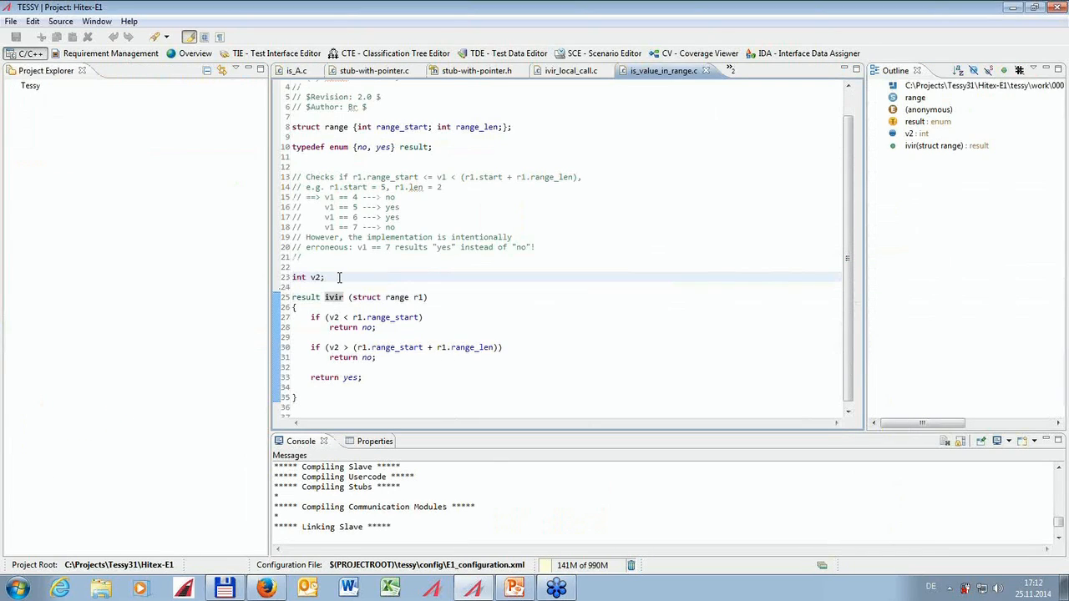
key(Home)
text(extern)
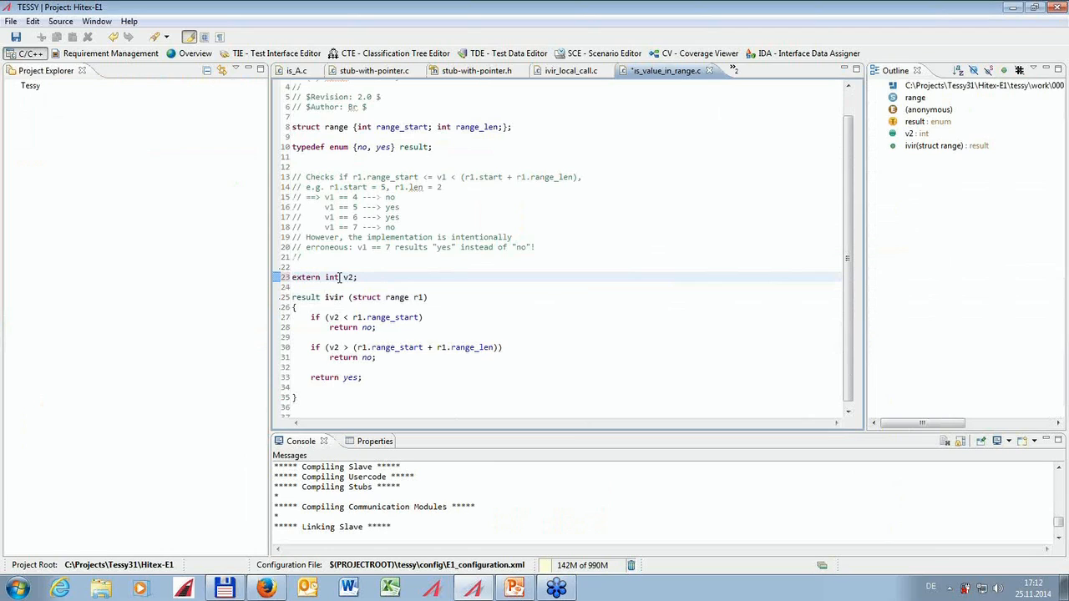
Save the edited is_value_in_range.c and execute the test of ivir from the Test Data Editor.
click(17, 37)
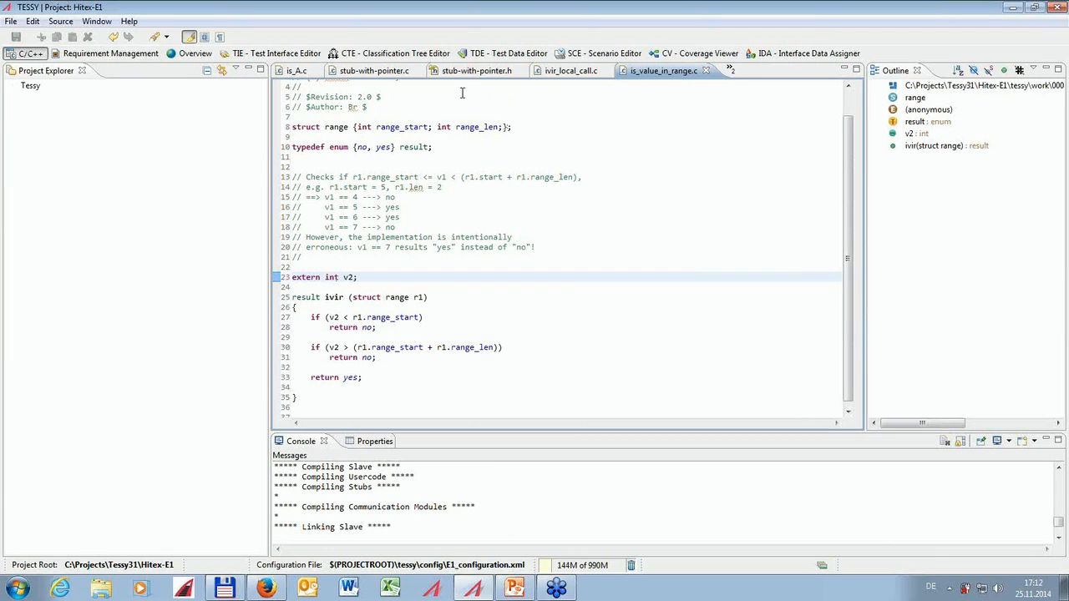
click(517, 54)
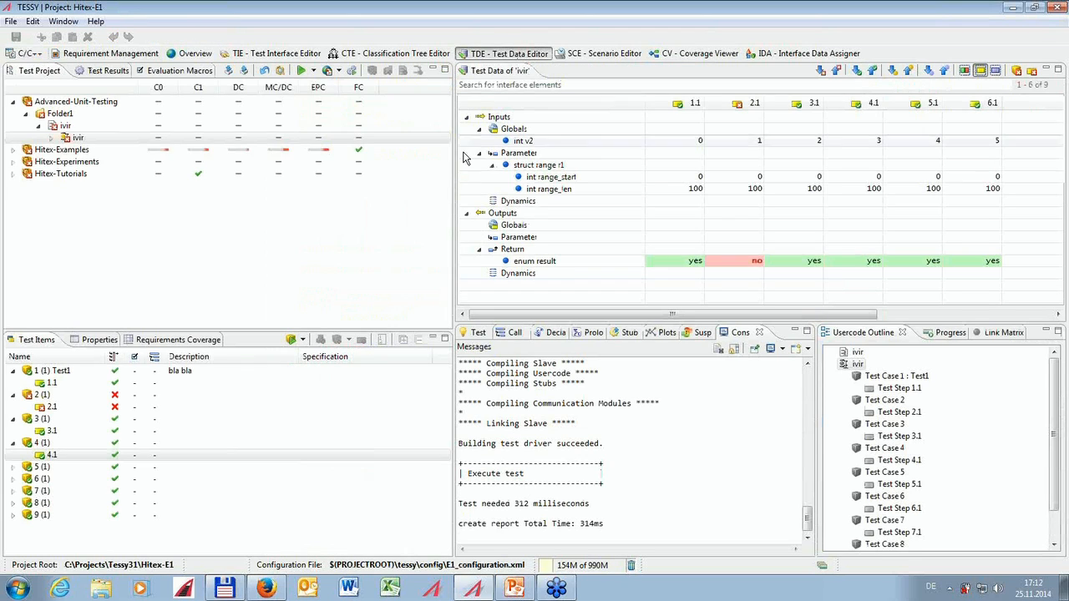
click(303, 73)
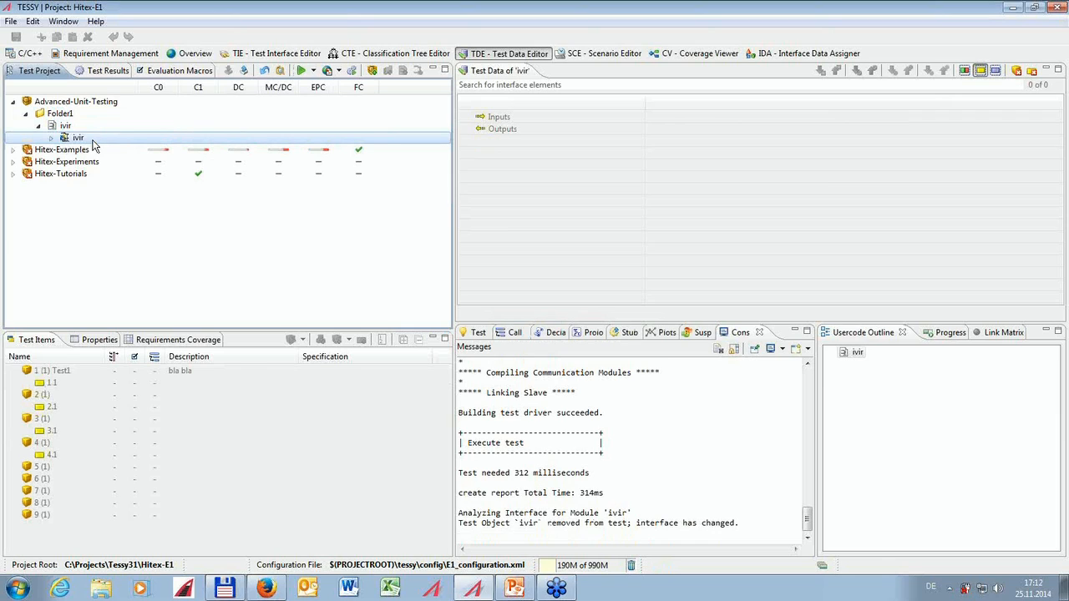
Open the changed ivir interface in the Interface Data Assigner and commit the test data reuse with v2 as an external variable.
mouse_move(80, 139)
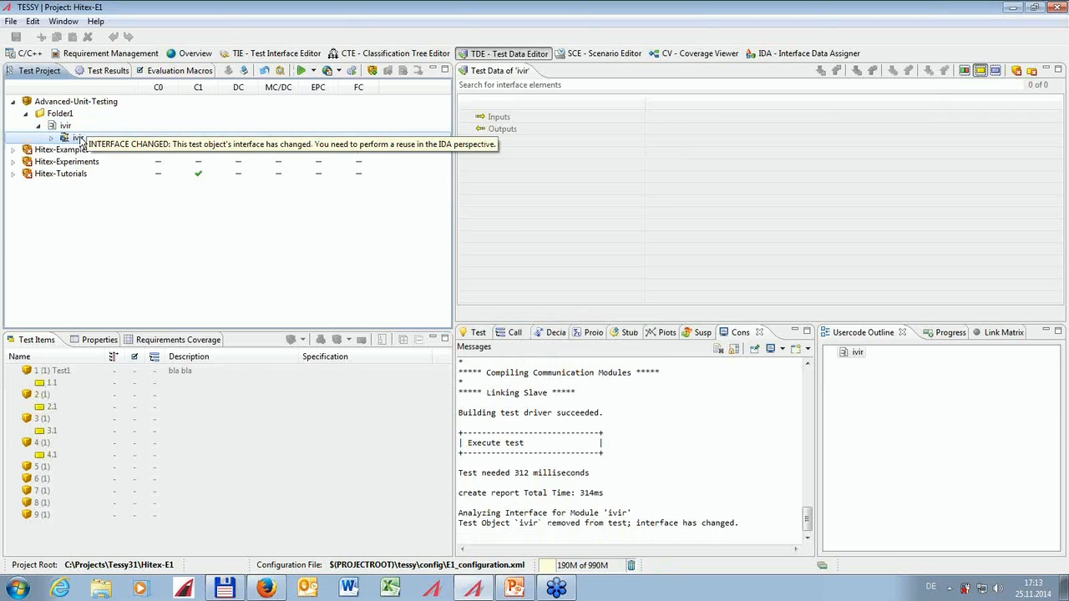
click(789, 53)
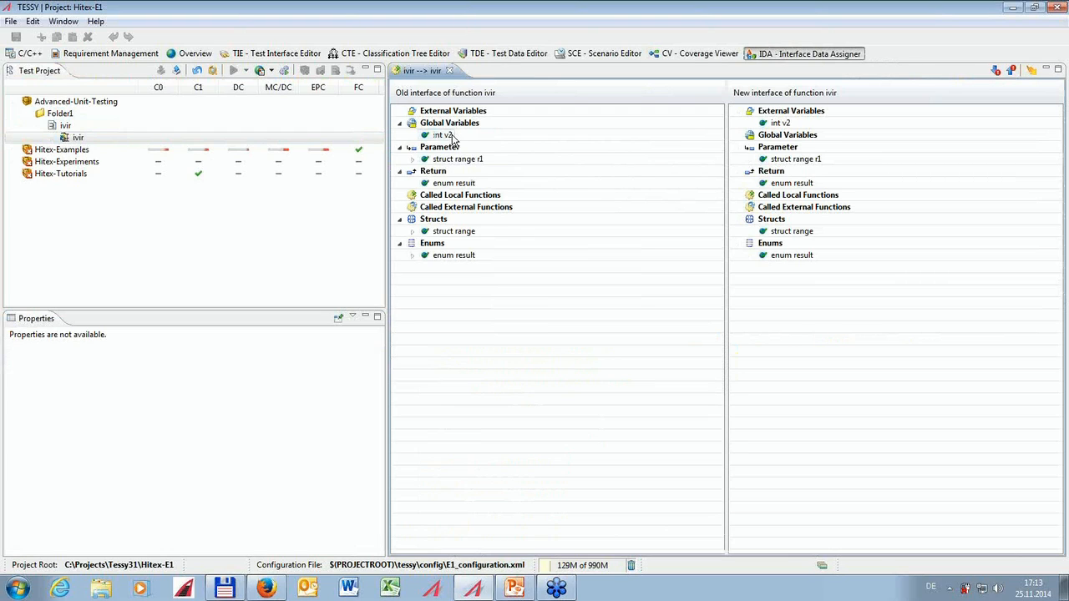
click(1033, 71)
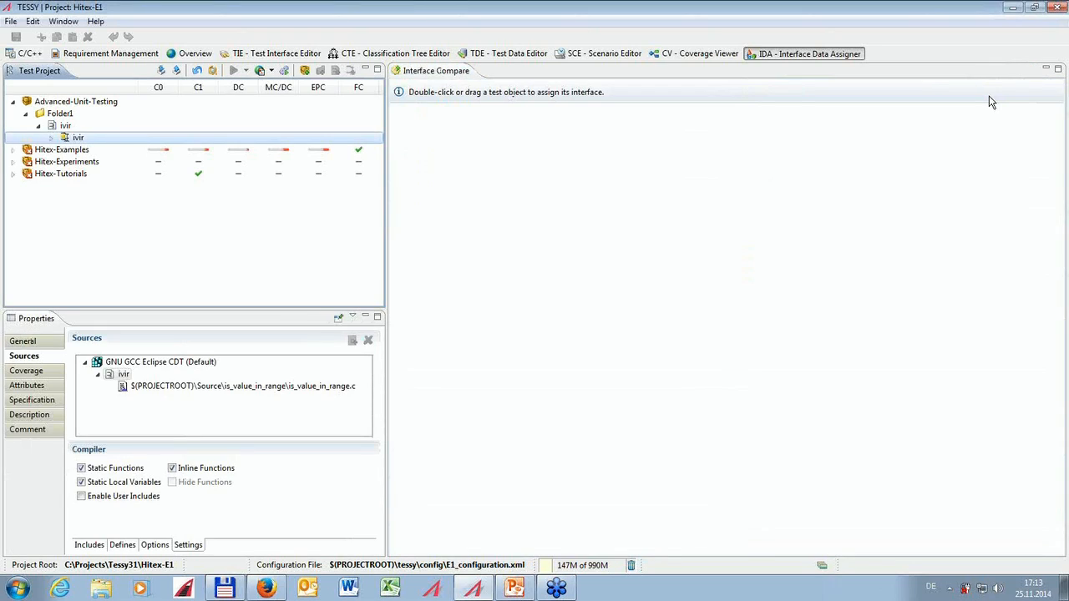
Execute the test of ivir from the Test Data Editor and examine the linker messages about v2 in the enlarged console.
click(527, 56)
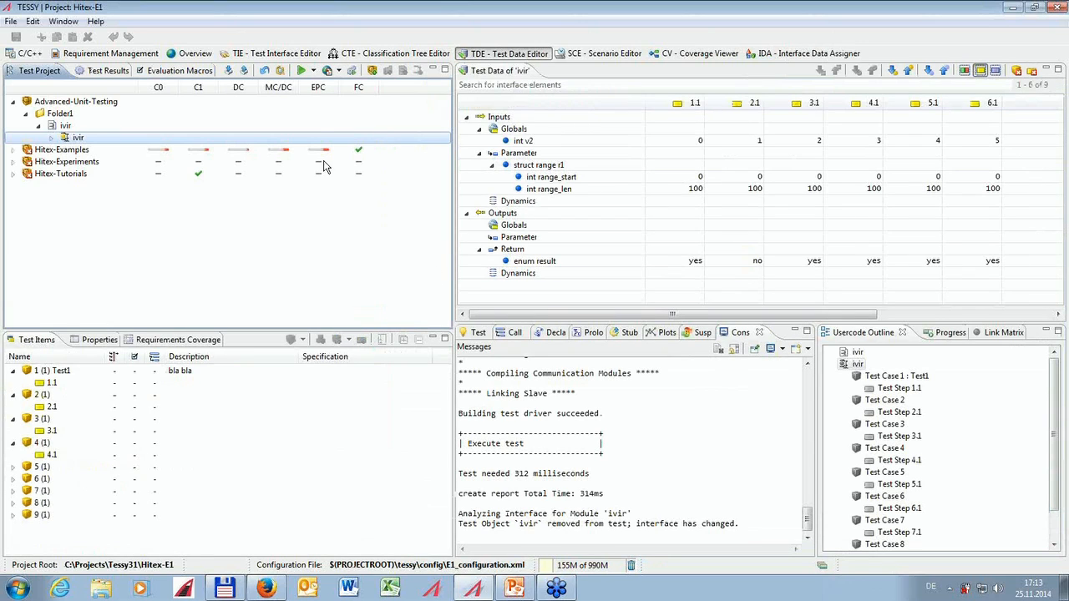
click(301, 74)
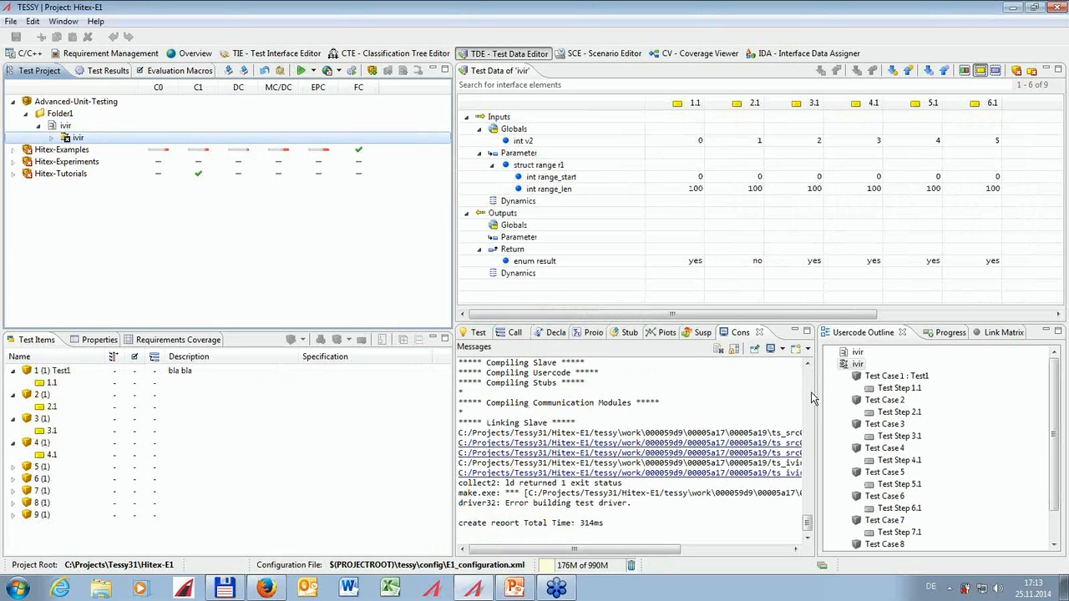
click(809, 333)
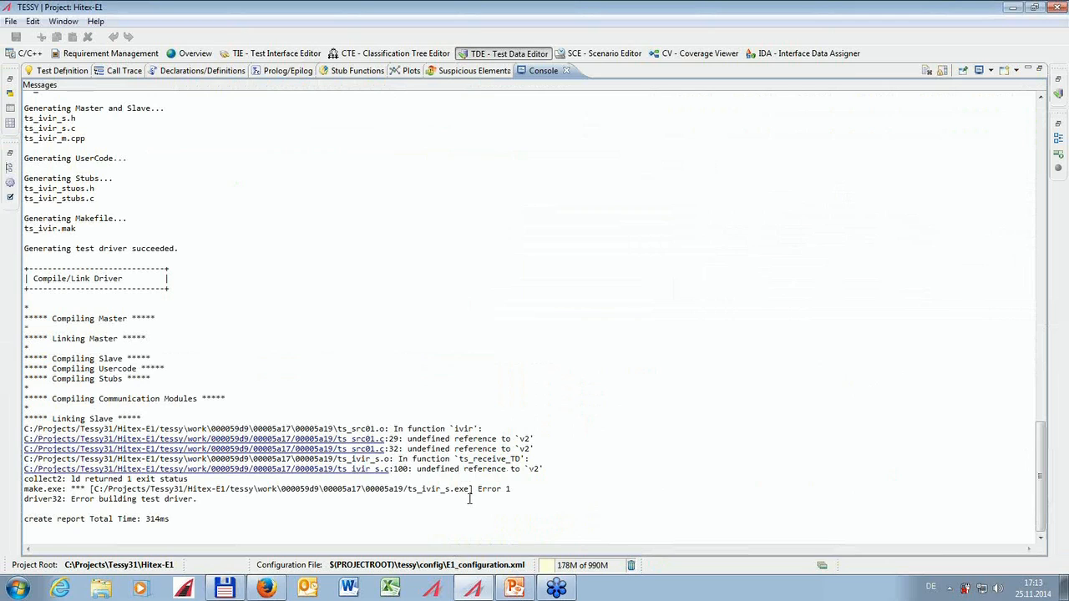
drag(534, 439, 408, 440)
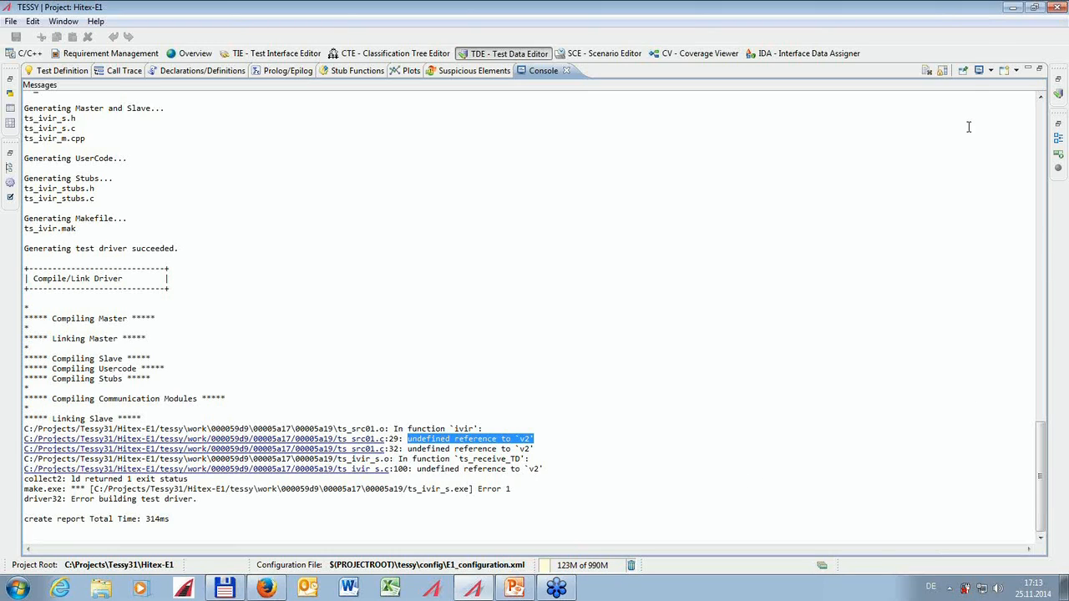
click(1038, 74)
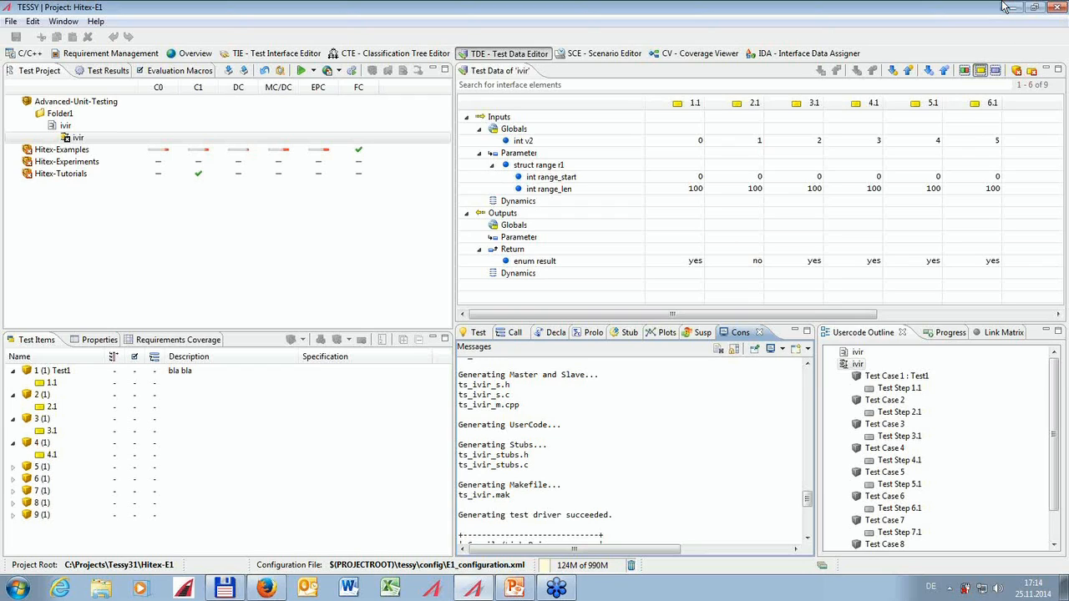
In the Test Interface Editor, define the external variable int v2 of ivir and save the interface.
click(308, 58)
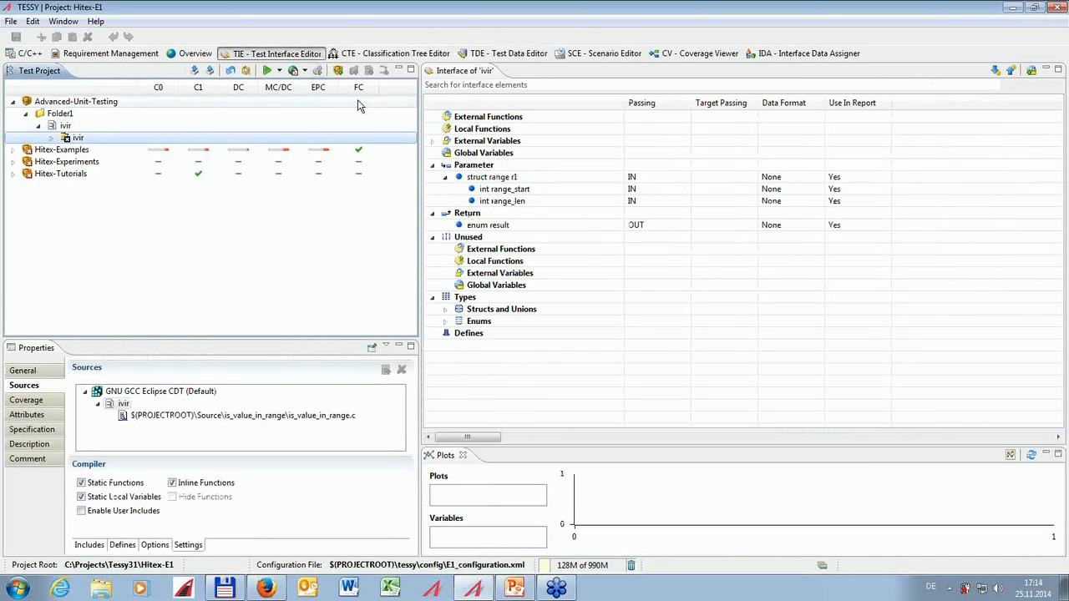
click(466, 156)
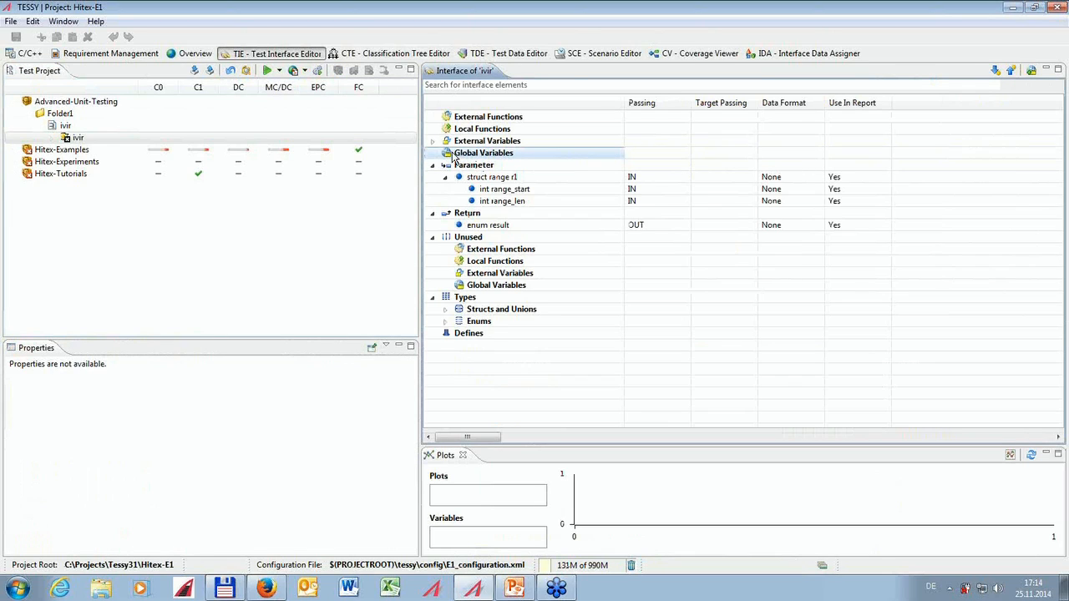
click(433, 141)
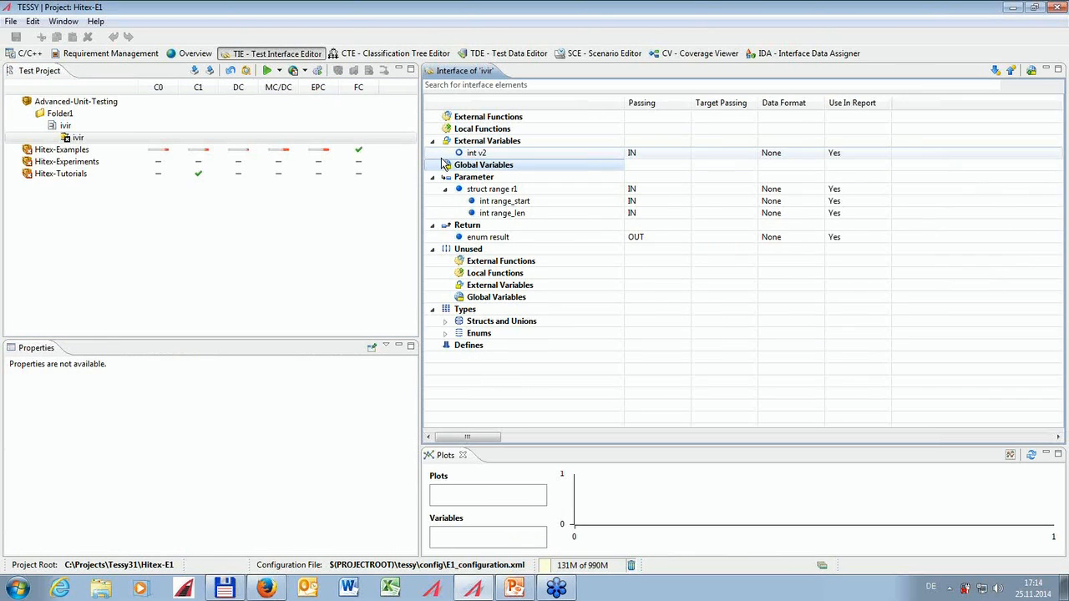
click(481, 156)
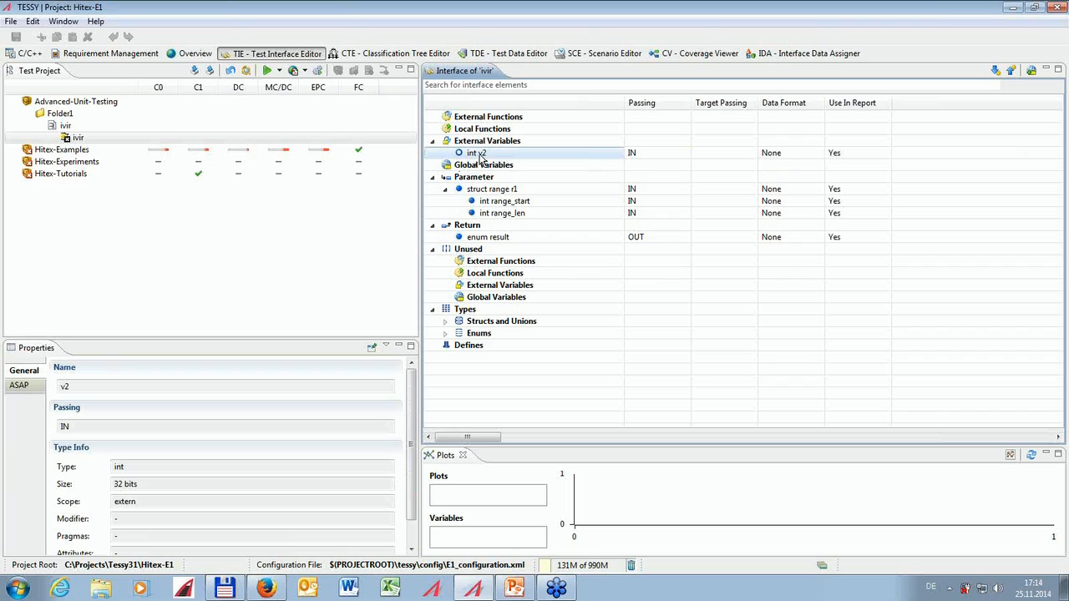
right_click(481, 157)
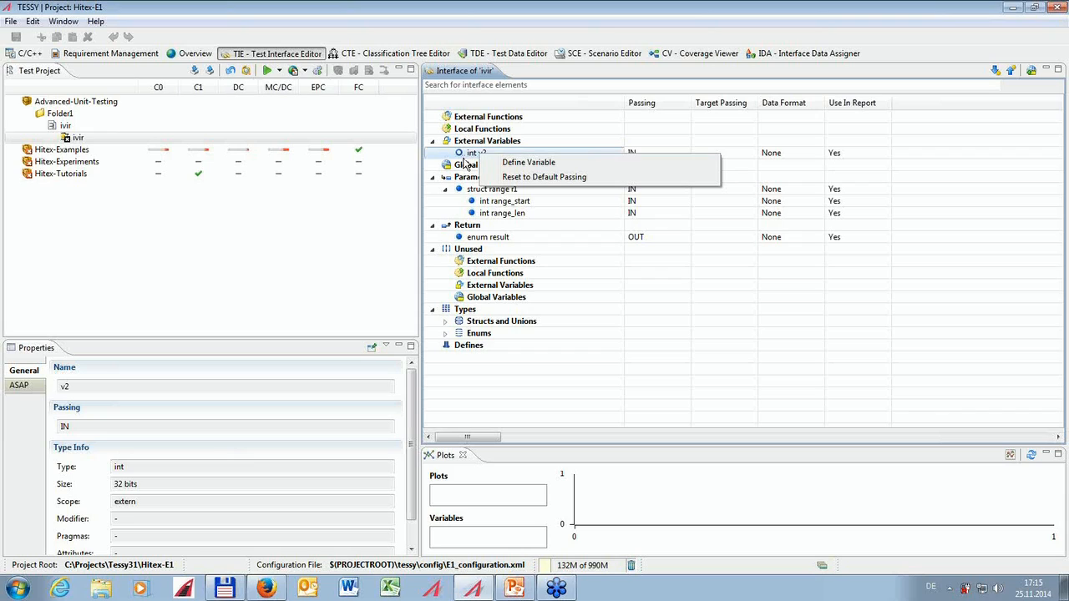
click(508, 164)
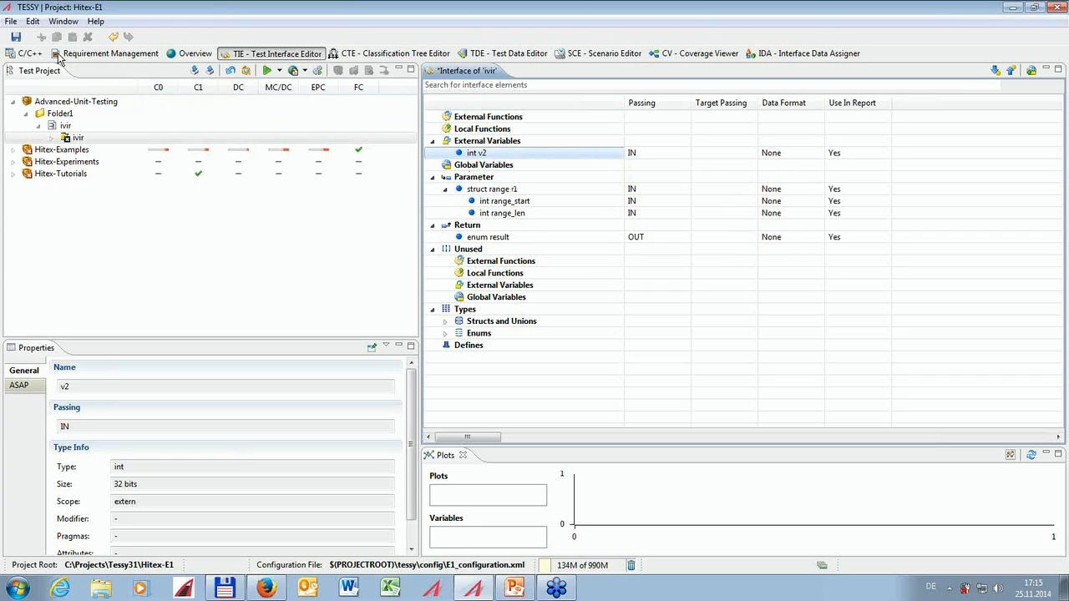
click(17, 38)
Return to the Test Data Editor, review the last build messages and execute the test of ivir with v2 defined.
click(502, 55)
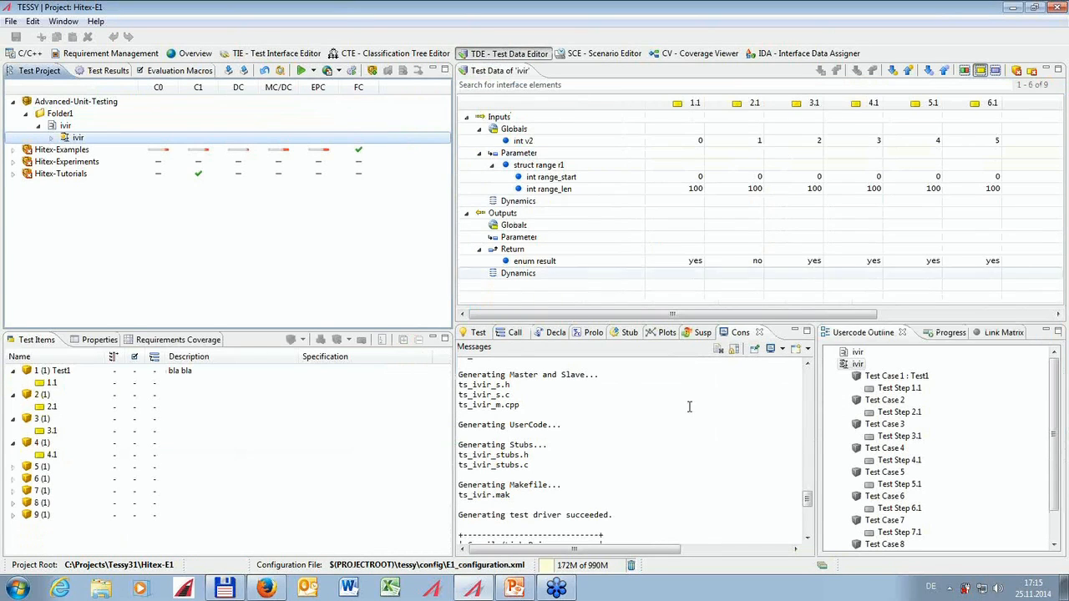
drag(806, 499, 807, 527)
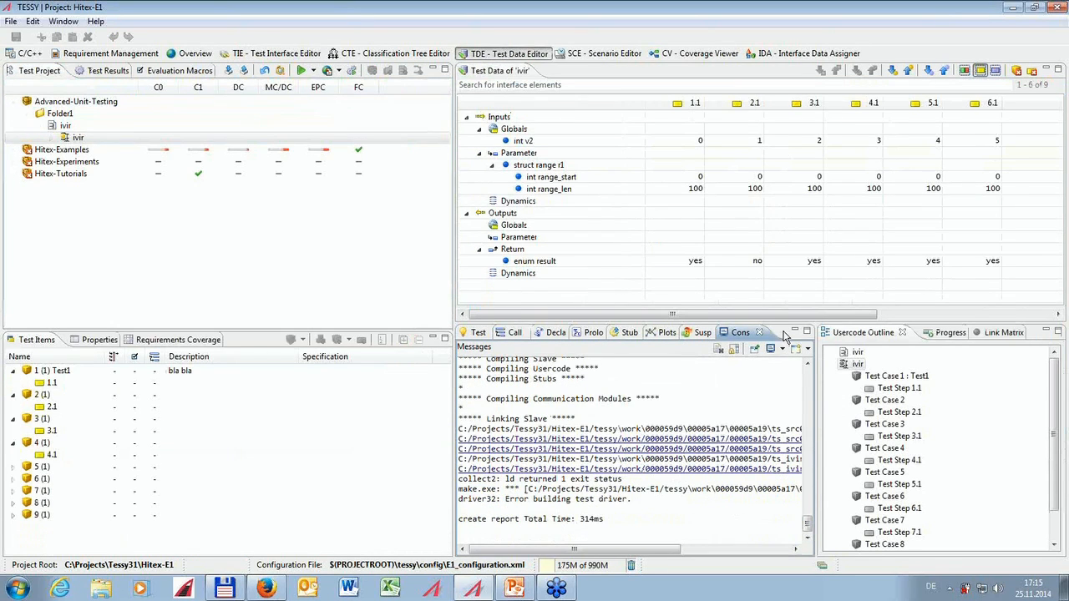
click(301, 71)
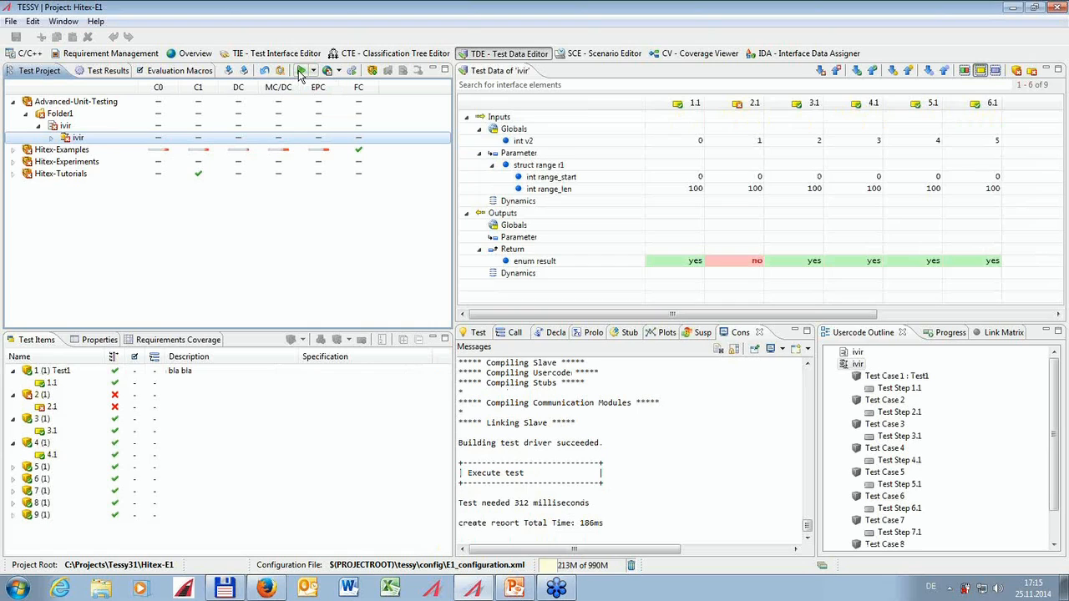
Open the source of ivir and insert "r1.range_len = absolute(r1.range_len);" as the function's first statement, followed by a blank line.
right_click(84, 144)
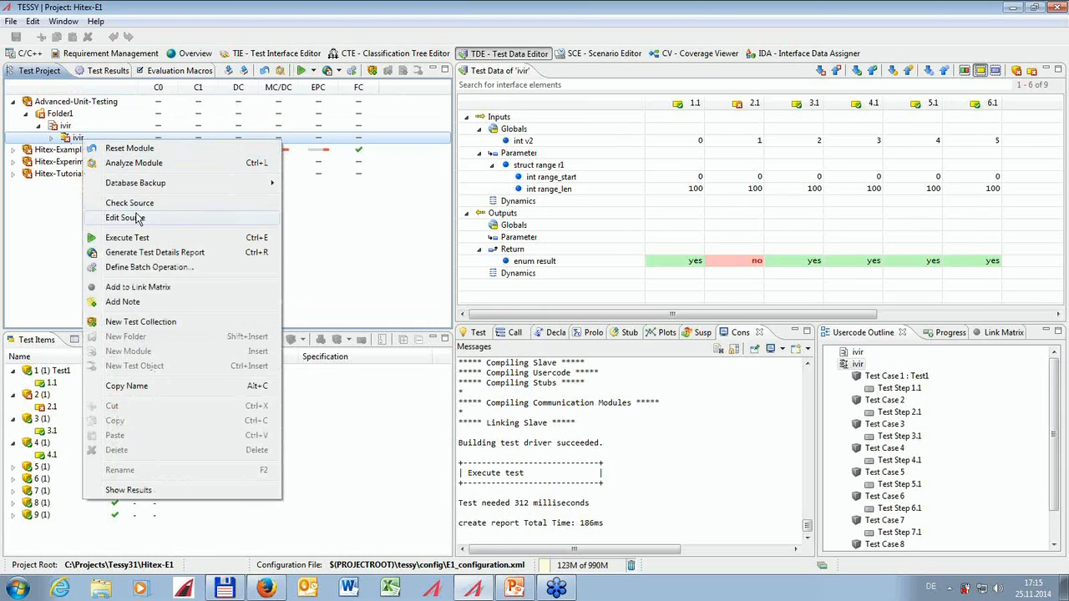
click(134, 218)
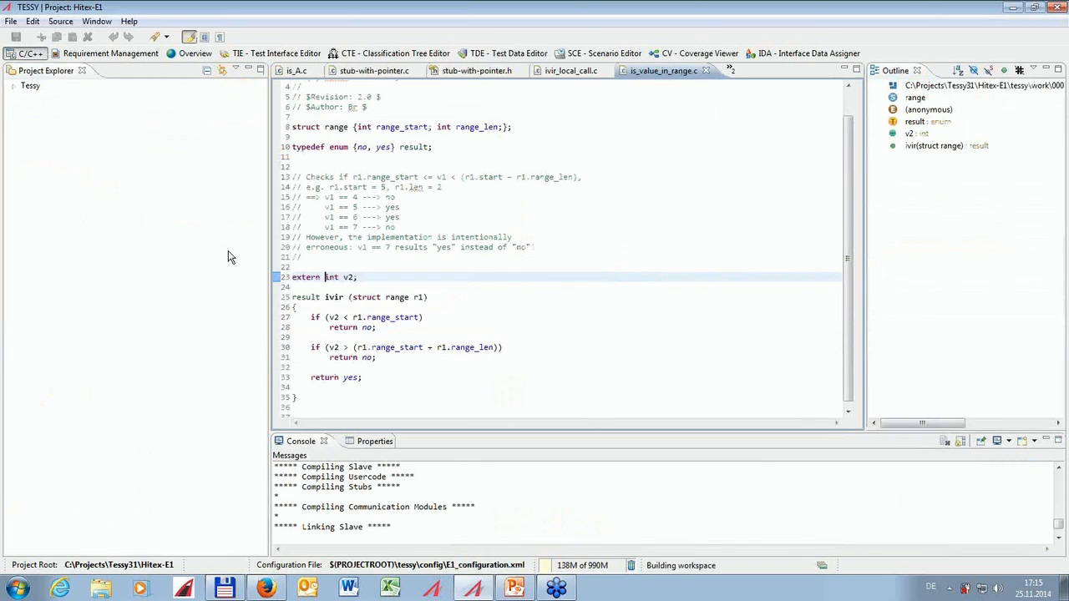
click(328, 307)
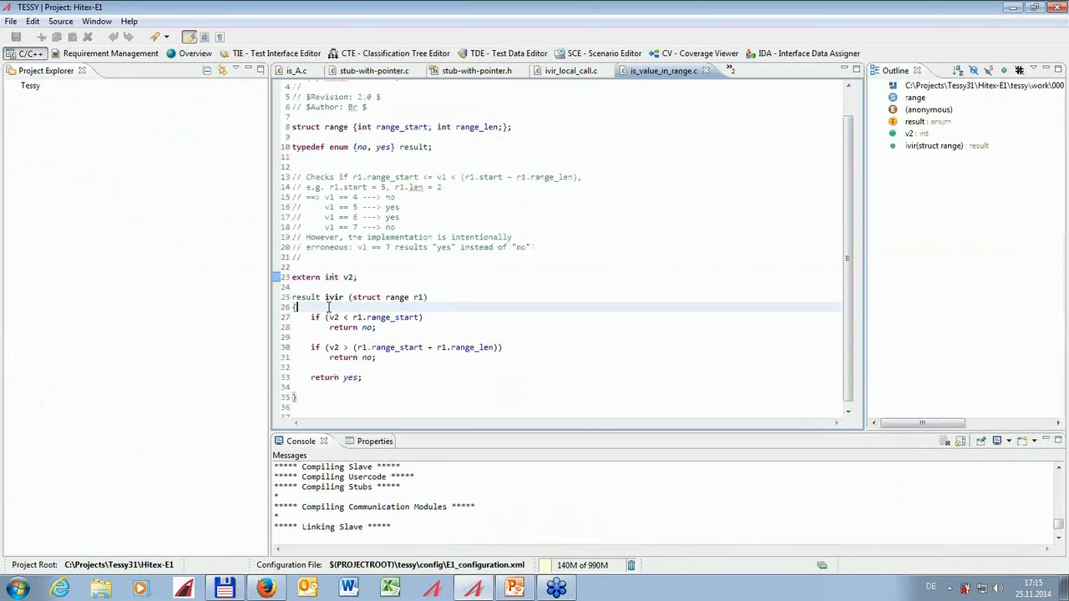
key(Return)
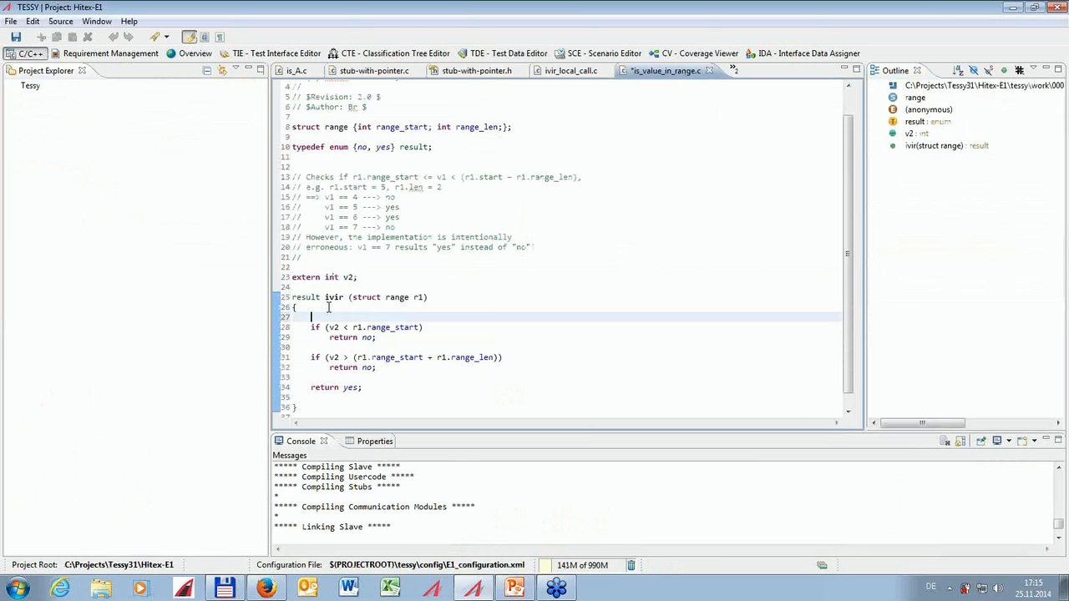
text(r1.range_len = )
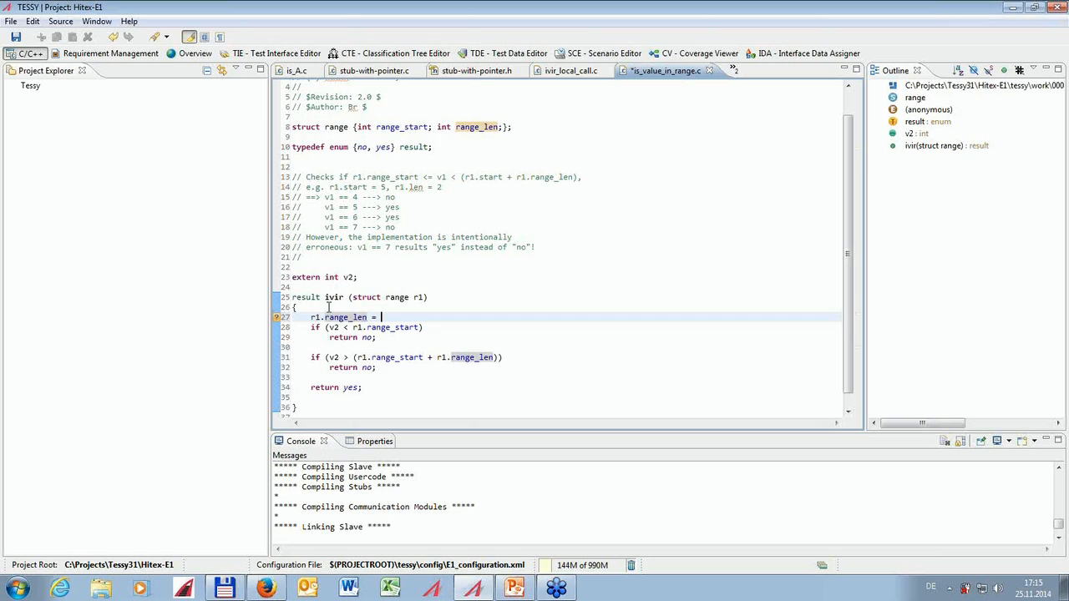
text(abs)
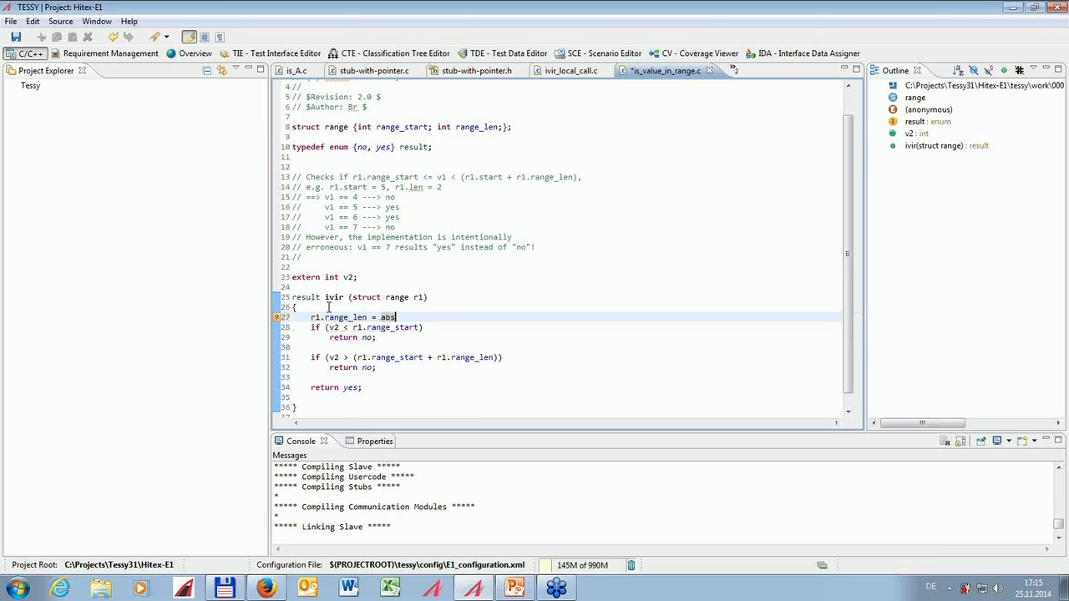
text(olute(r1.range_len);)
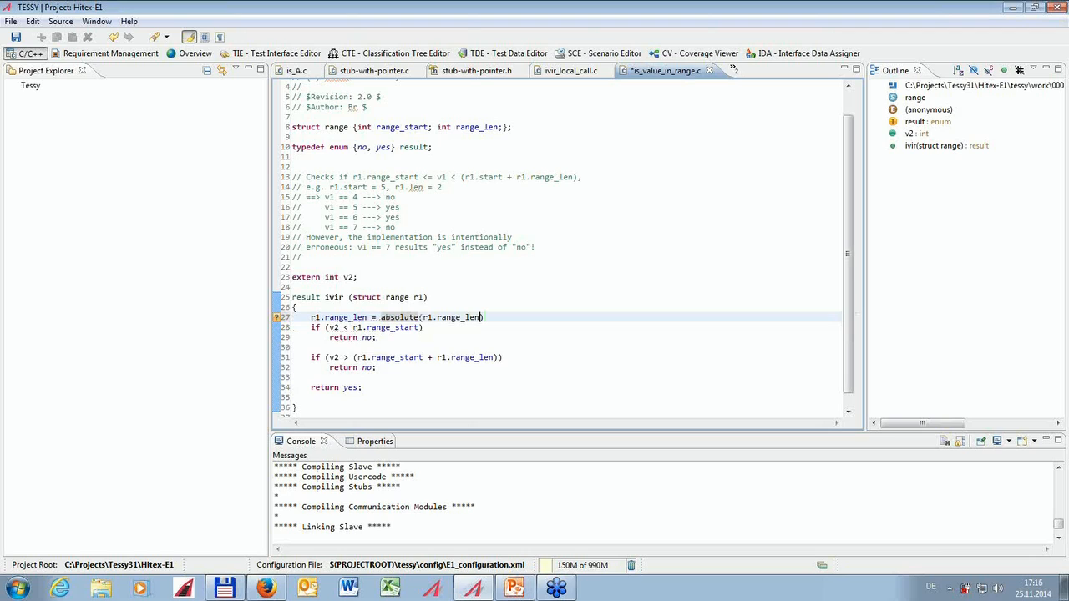
key(Return)
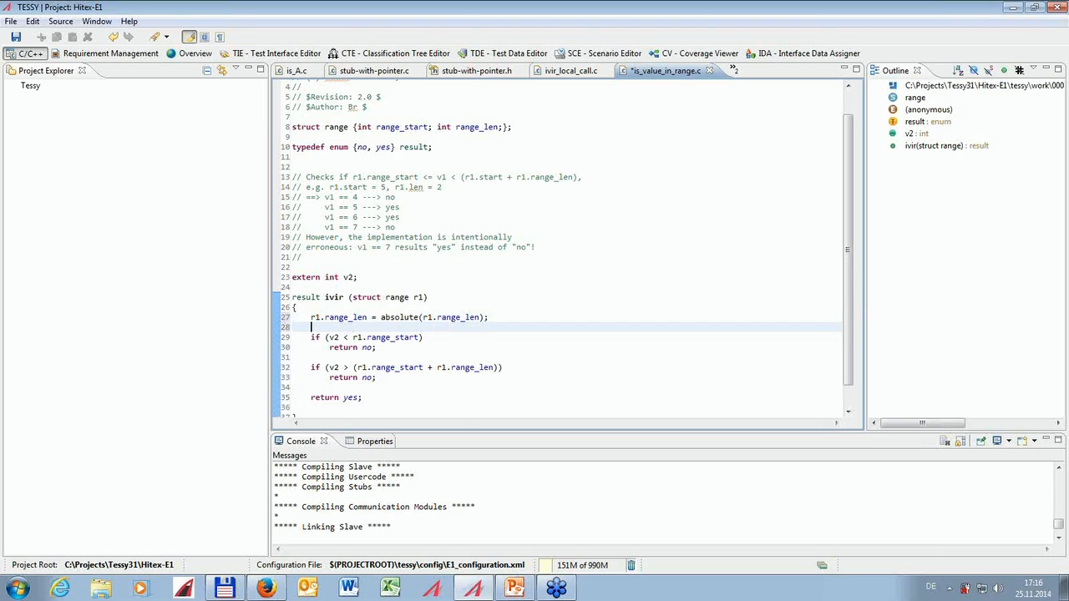
Declare "extern unsigned int absolute(int param);" below the v2 declaration and save the source file.
double_click(399, 318)
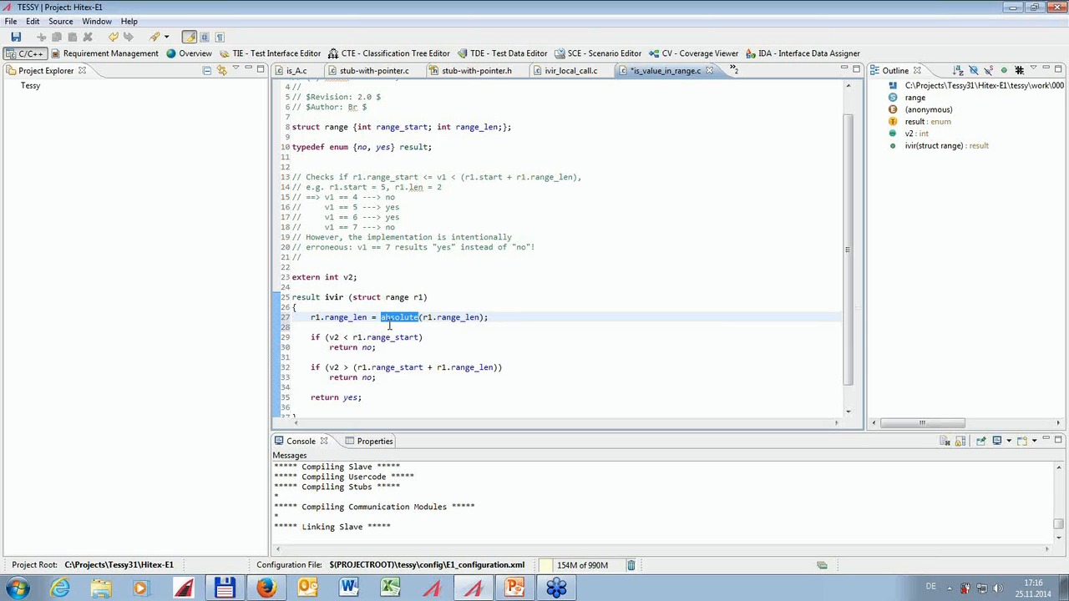
click(372, 280)
key(Return)
key(Return)
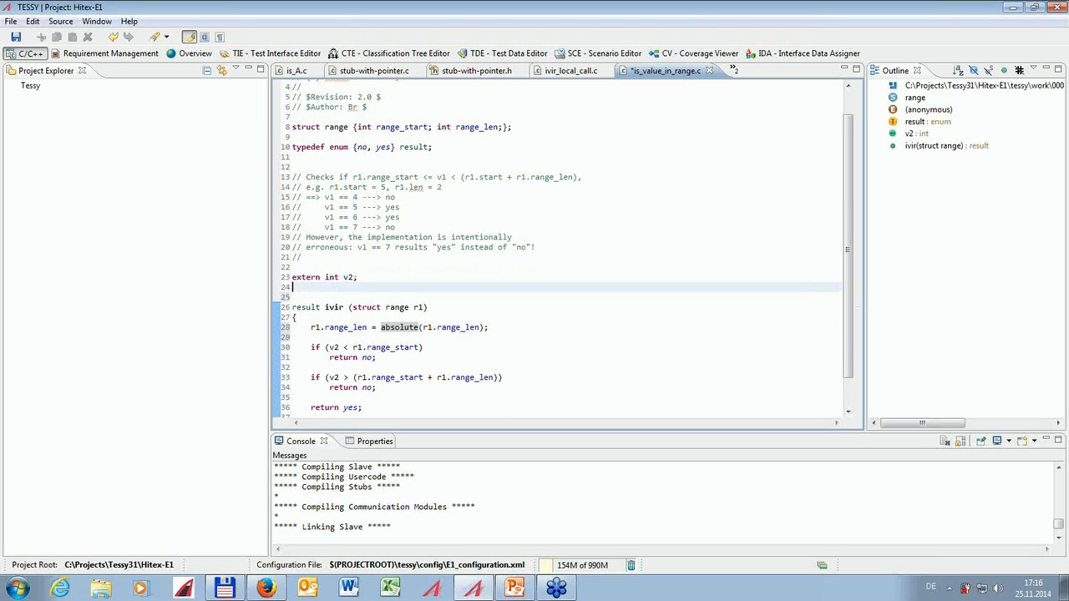
text(extern unsigned int absolute(int param)
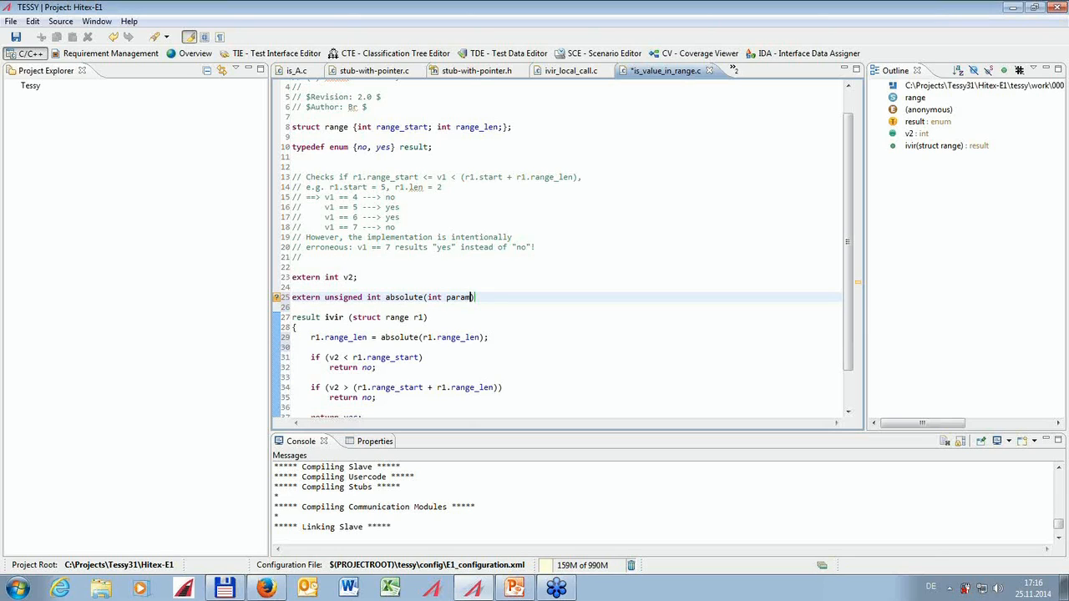
text();)
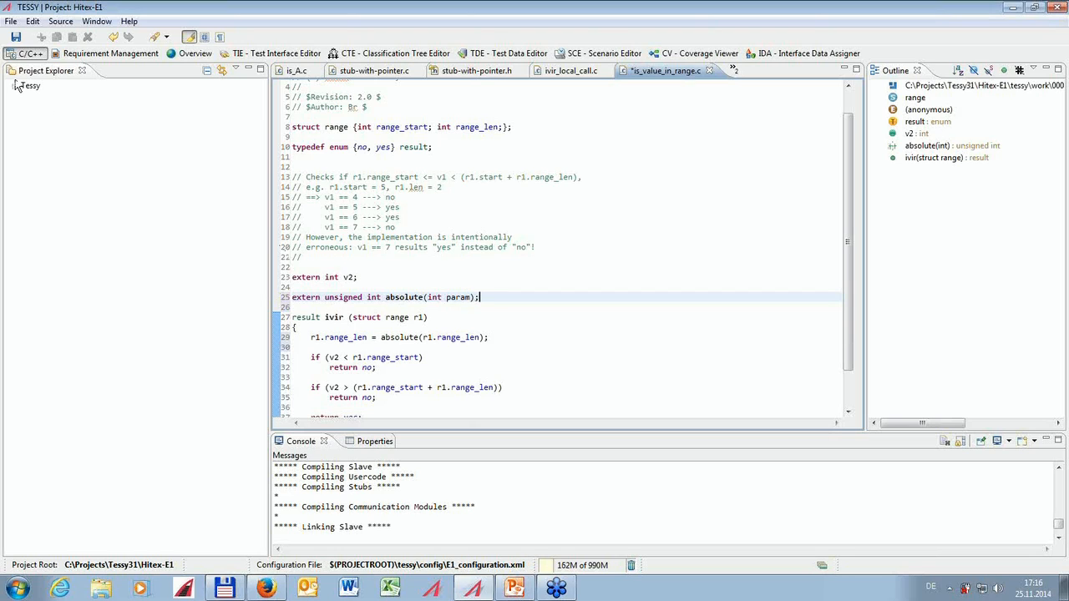
click(15, 36)
Run ivir in the Test Data Editor to reanalyze its interface, and commit the Interface Data Assigner mapping despite unassigned objects.
click(501, 54)
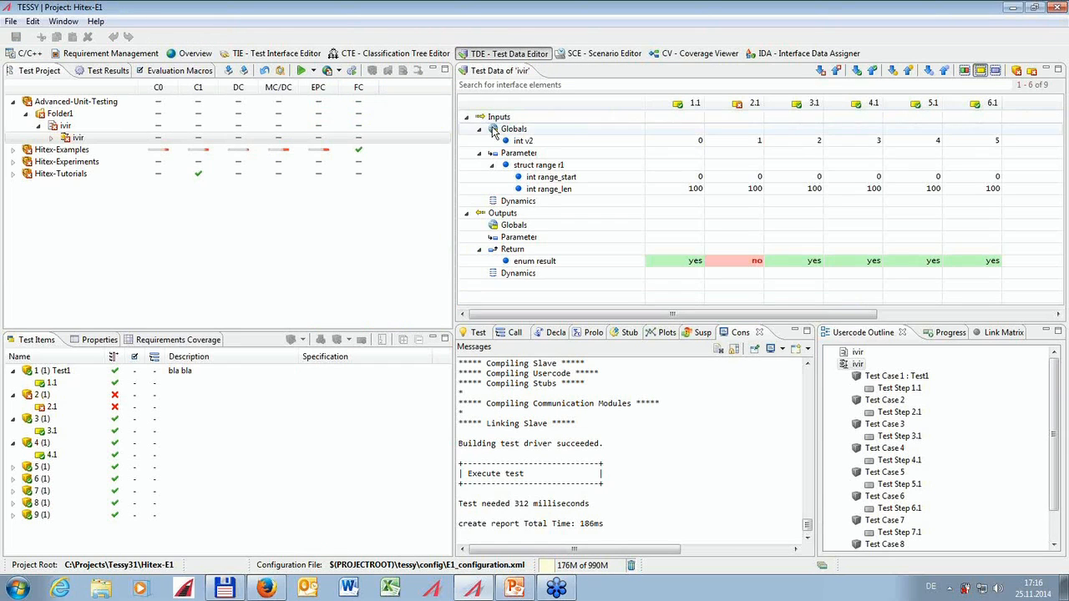
click(303, 73)
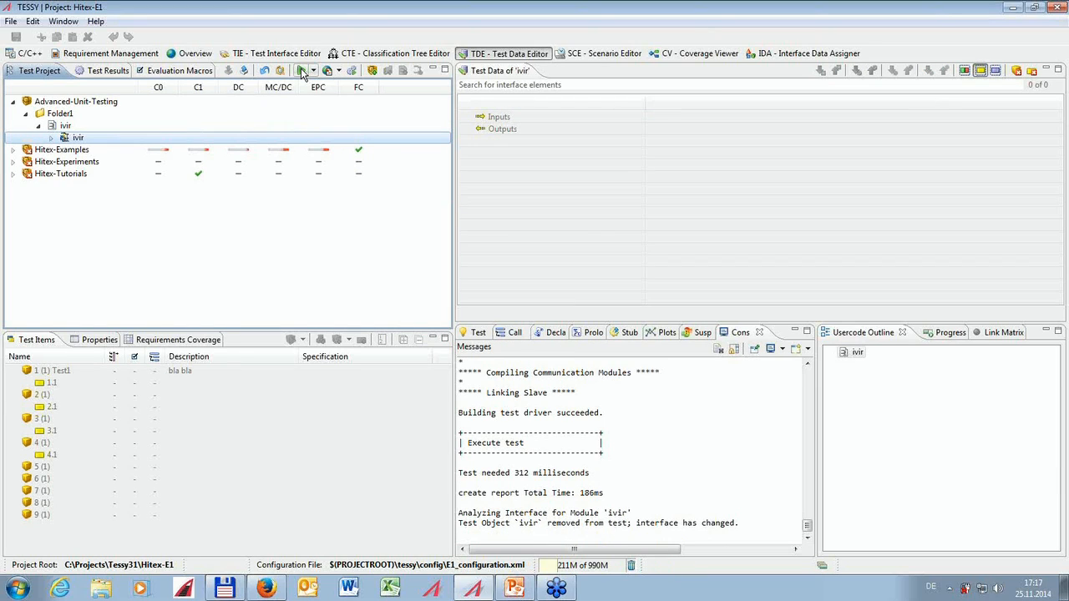
click(838, 55)
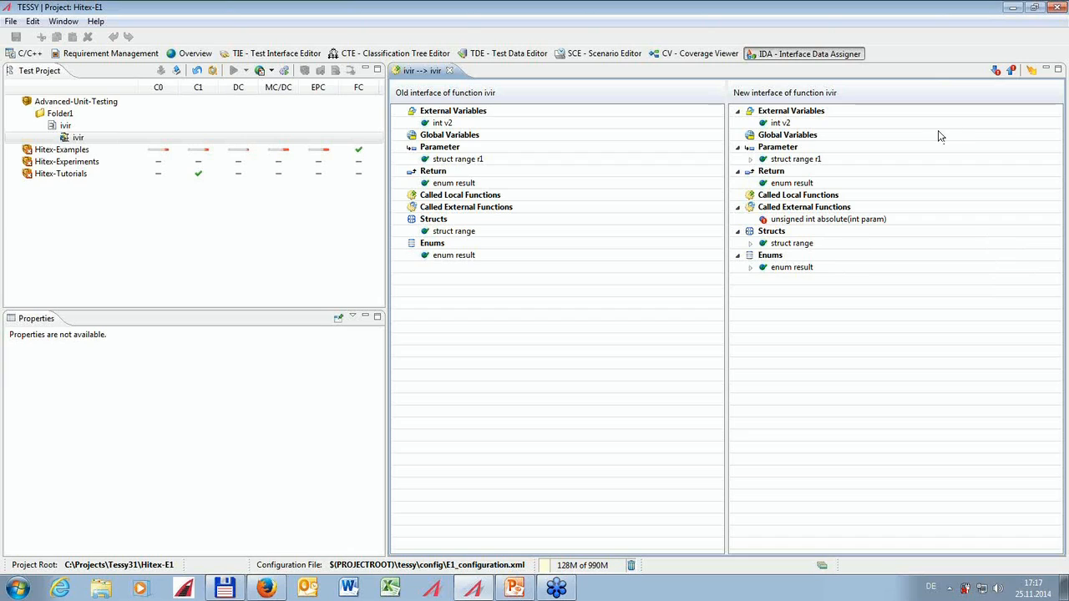
click(1032, 72)
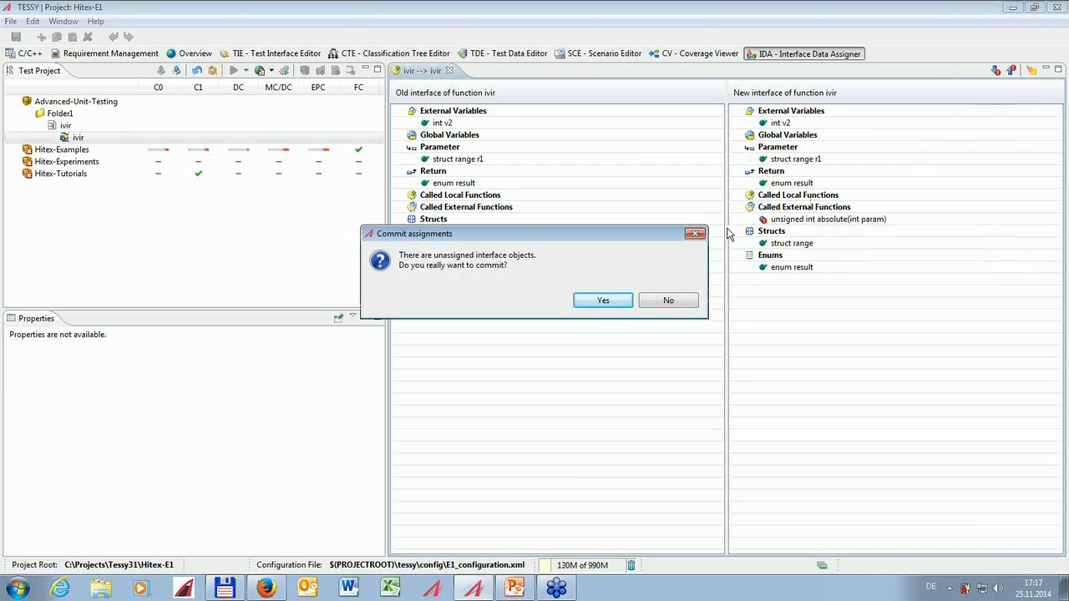
click(603, 302)
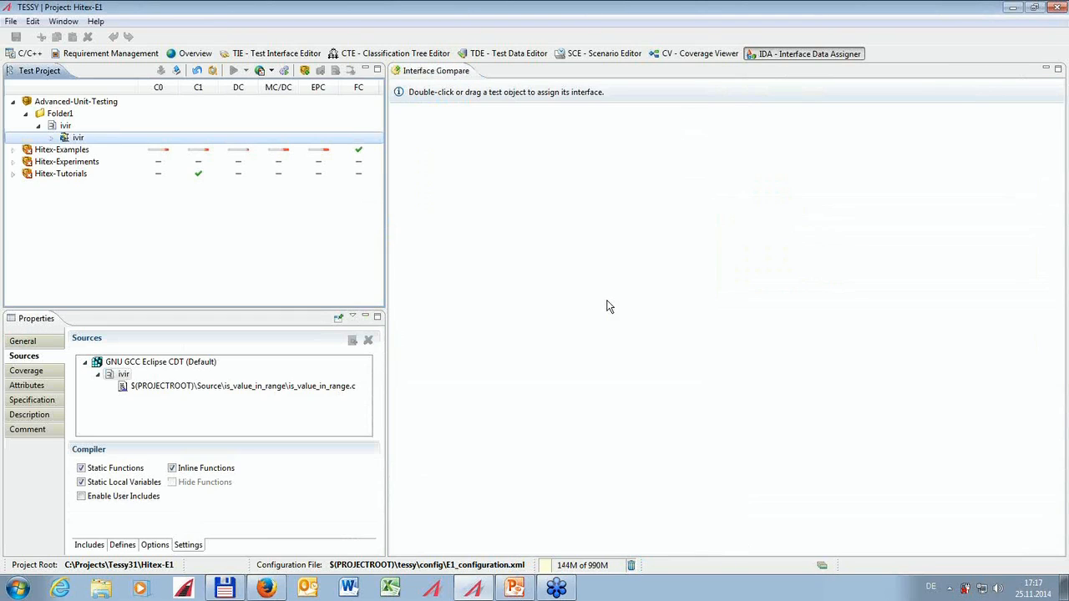
Return to the Test Data Editor, execute the test of ivir with the reused data, and examine the linker messages in the enlarged console.
click(501, 53)
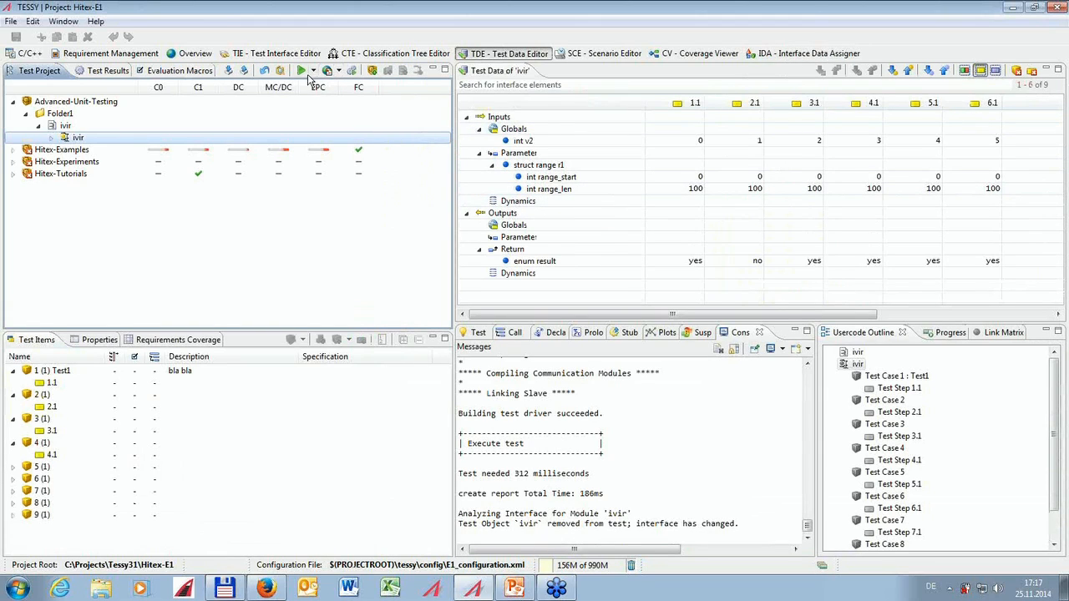
click(302, 72)
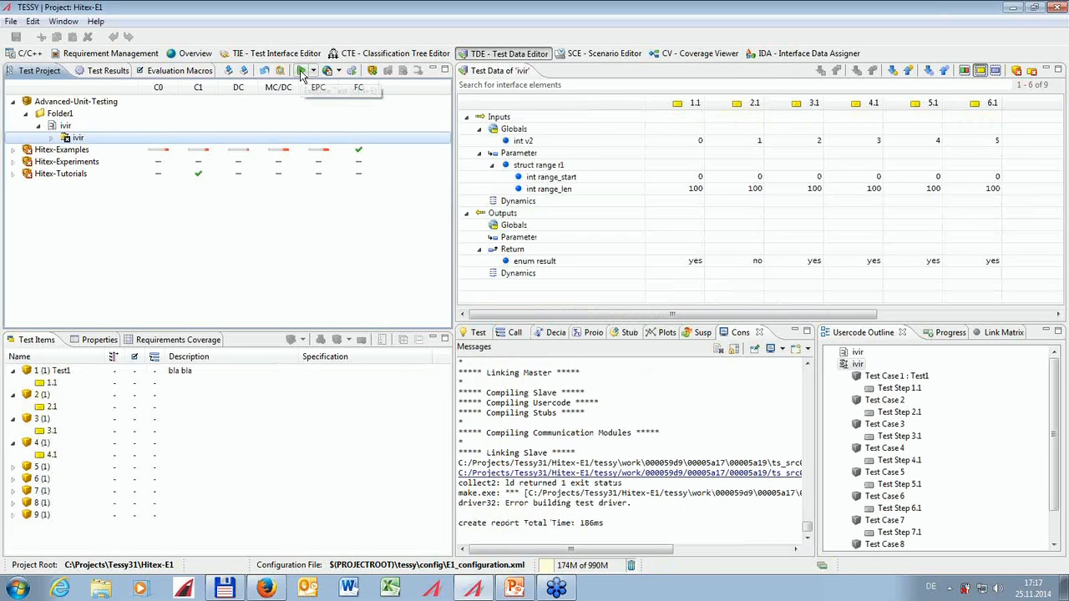
click(806, 331)
drag(562, 469, 407, 469)
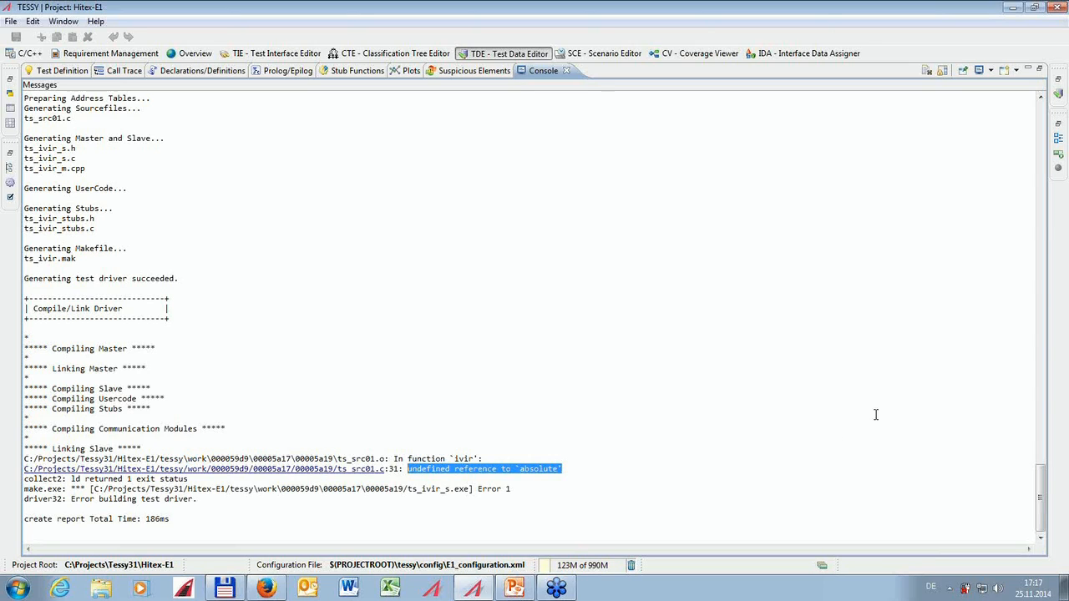
click(1040, 70)
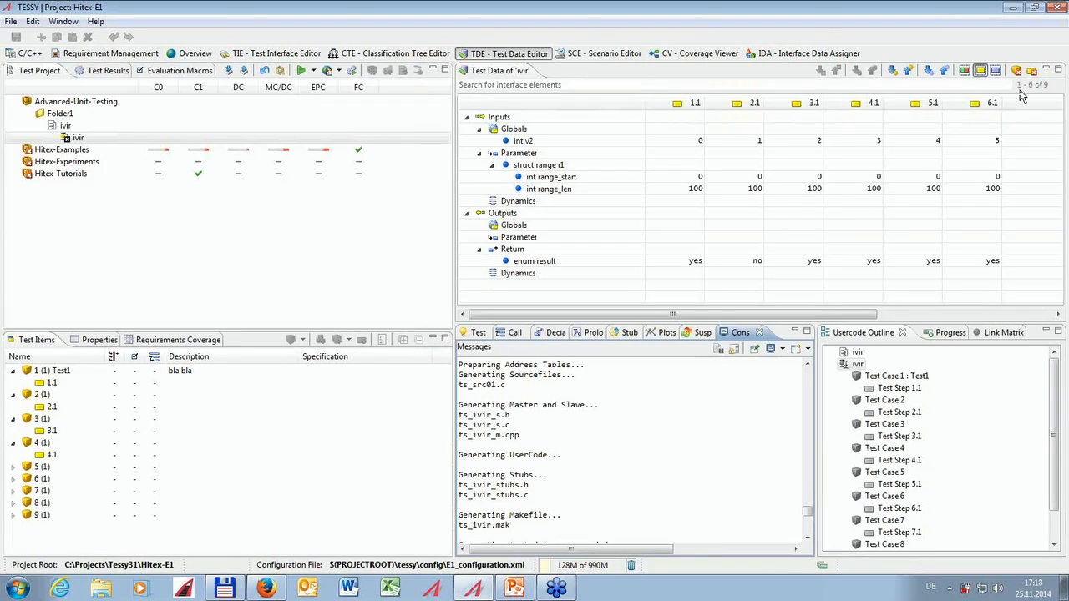
Switch to the PowerPoint presentation and show slide 4, "Handling calls to an external function", as a full-screen slide show.
click(515, 590)
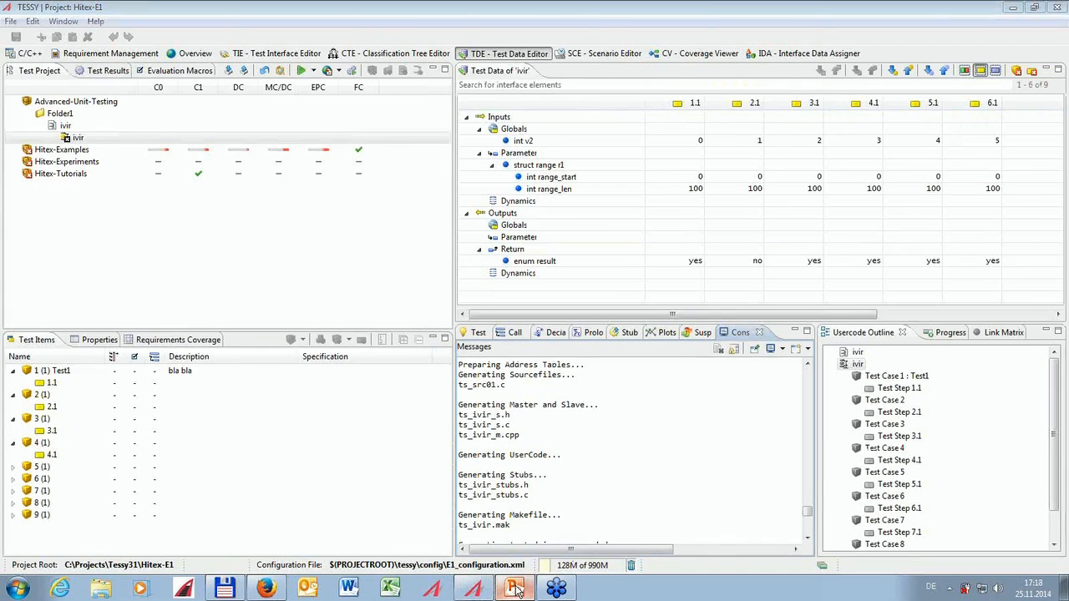
key(Page_Down)
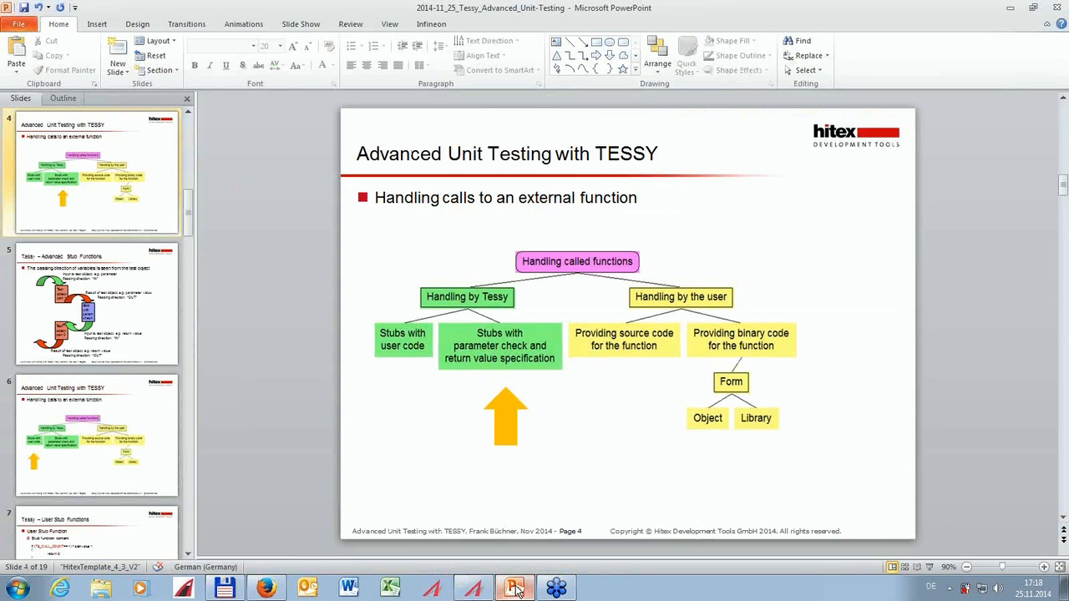
key(shift+F5)
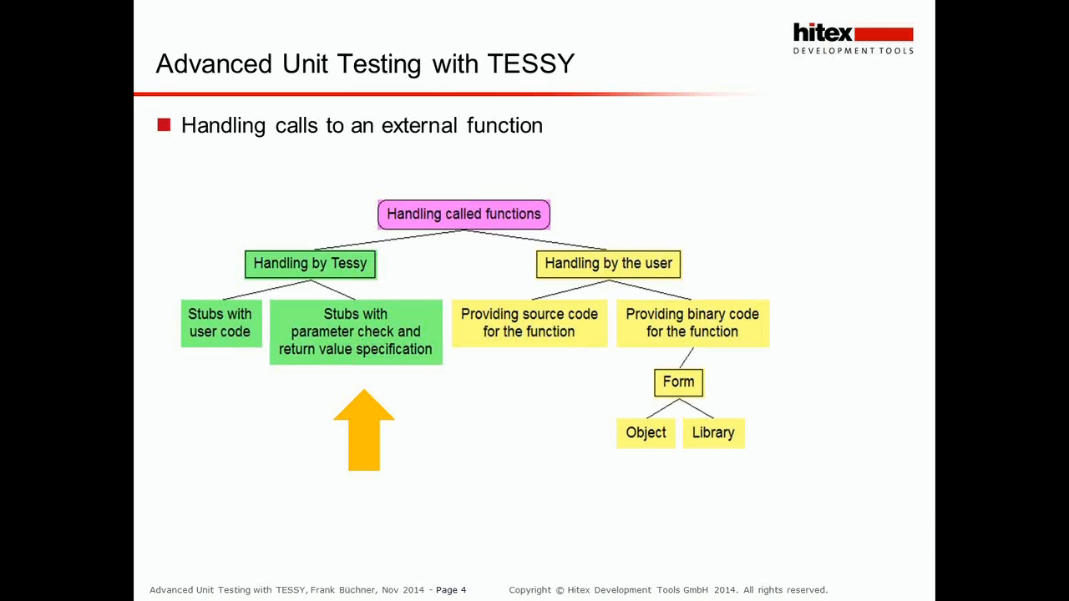